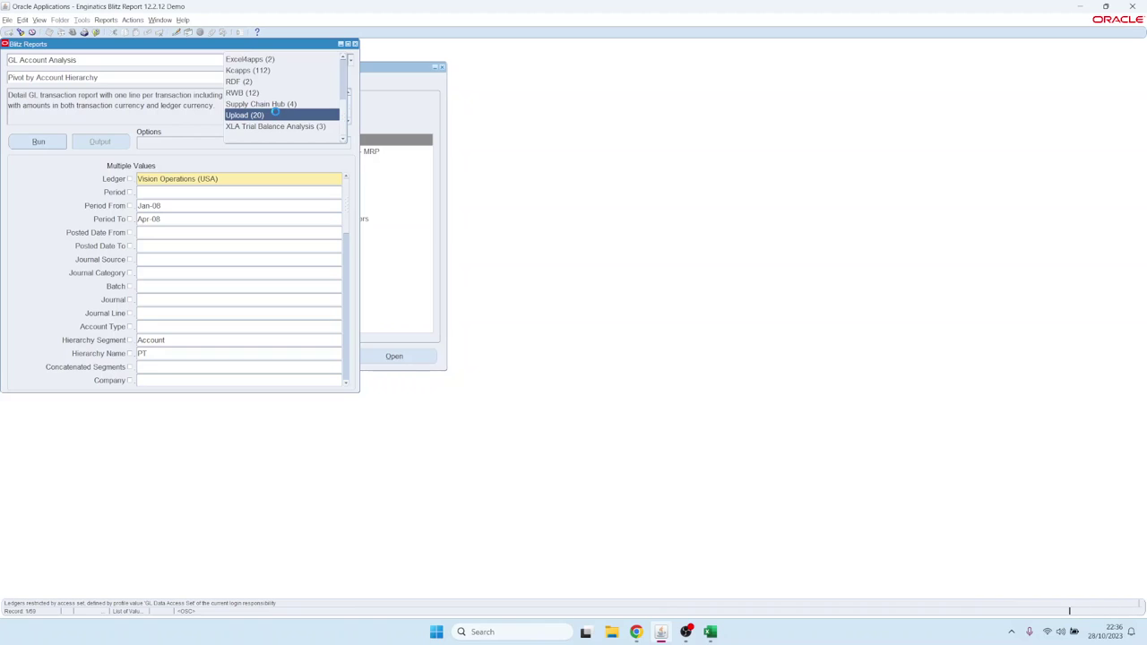
# Step: Filter the reports by the Upload category and load the PO Requisition Upload report
pyautogui.click(275, 113)
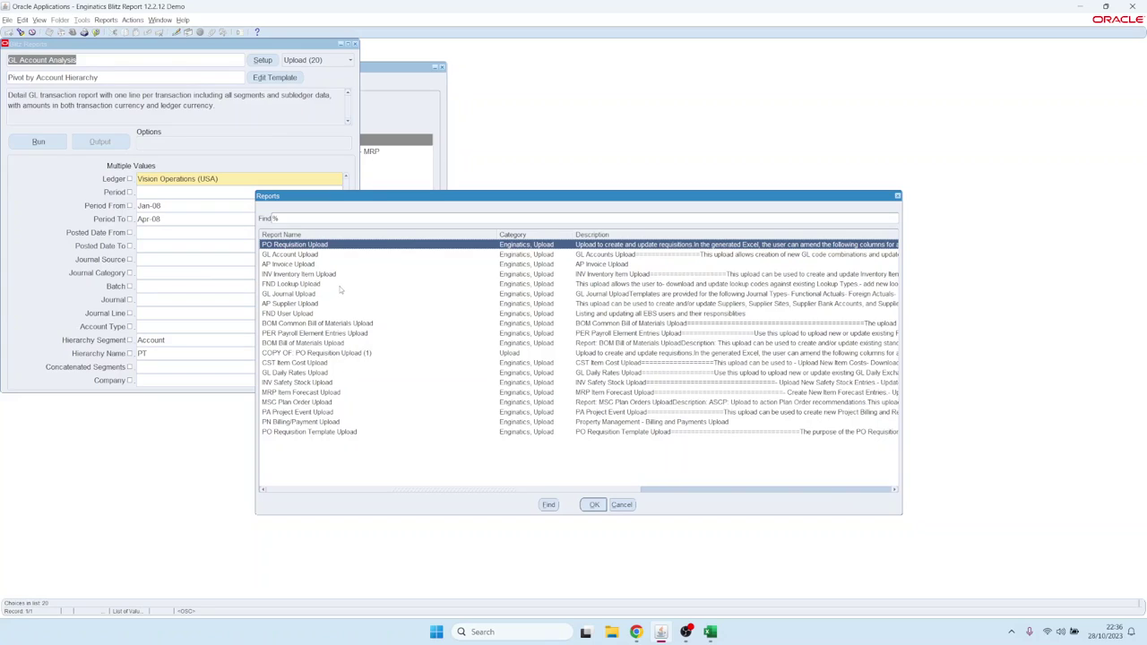
pyautogui.press('Down')
pyautogui.press('Down')
pyautogui.press('Down')
pyautogui.press('Up')
pyautogui.press('Up')
pyautogui.press('Up')
pyautogui.press('Return')
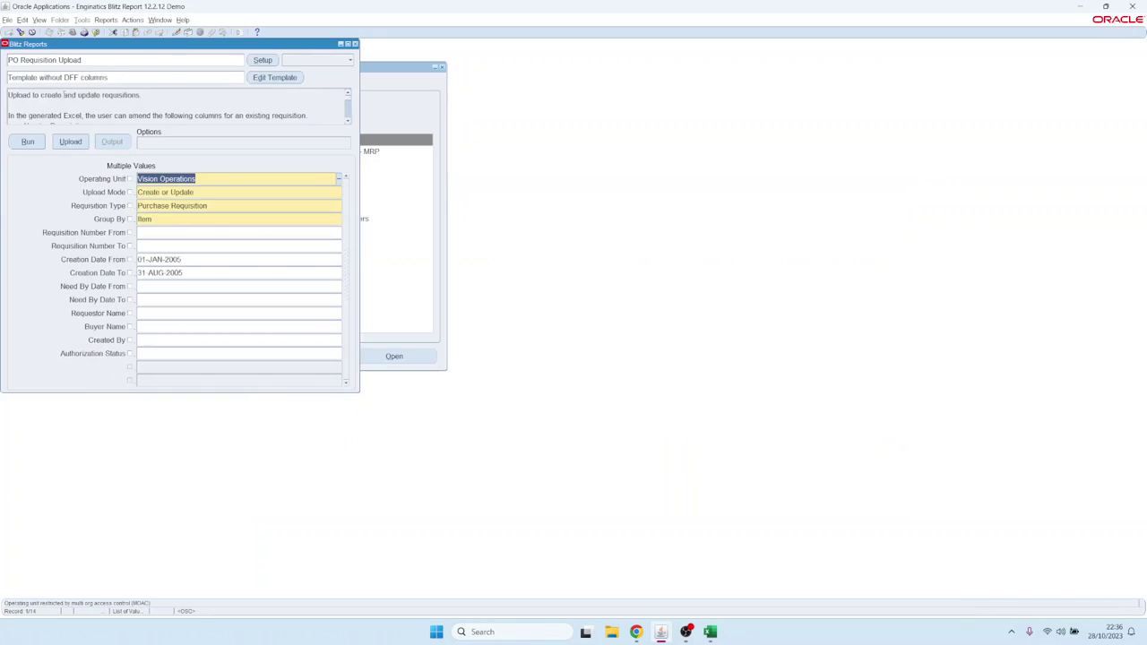
# Step: Choose Create or Update as the Upload Mode parameter
pyautogui.click(193, 192)
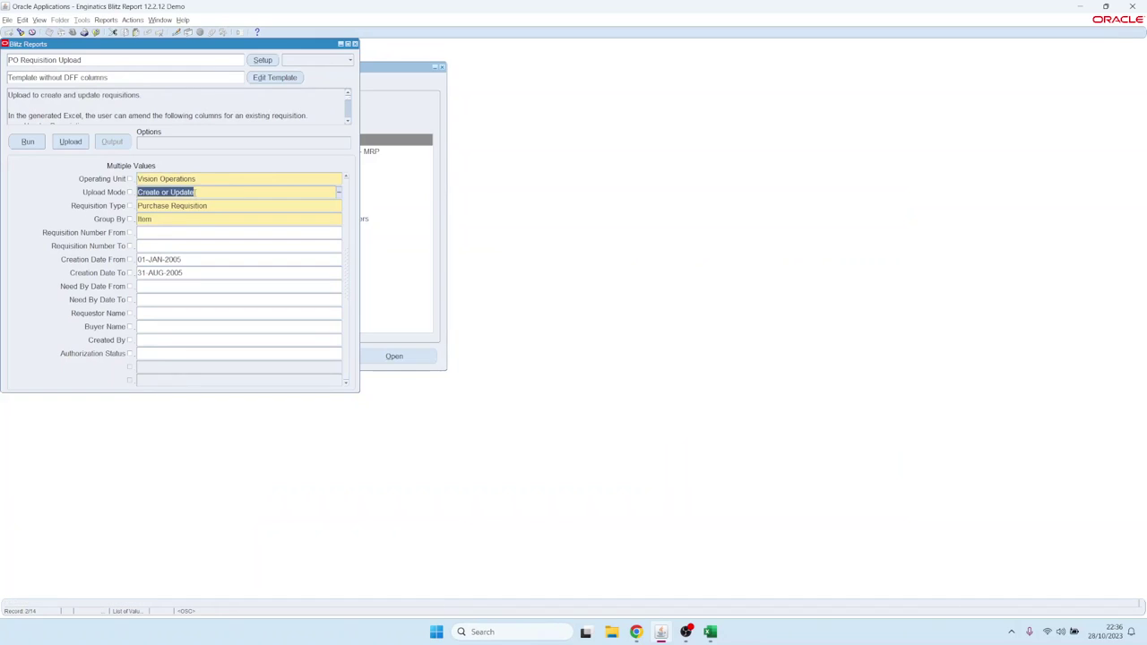
pyautogui.hotkey('ctrl', 'l')
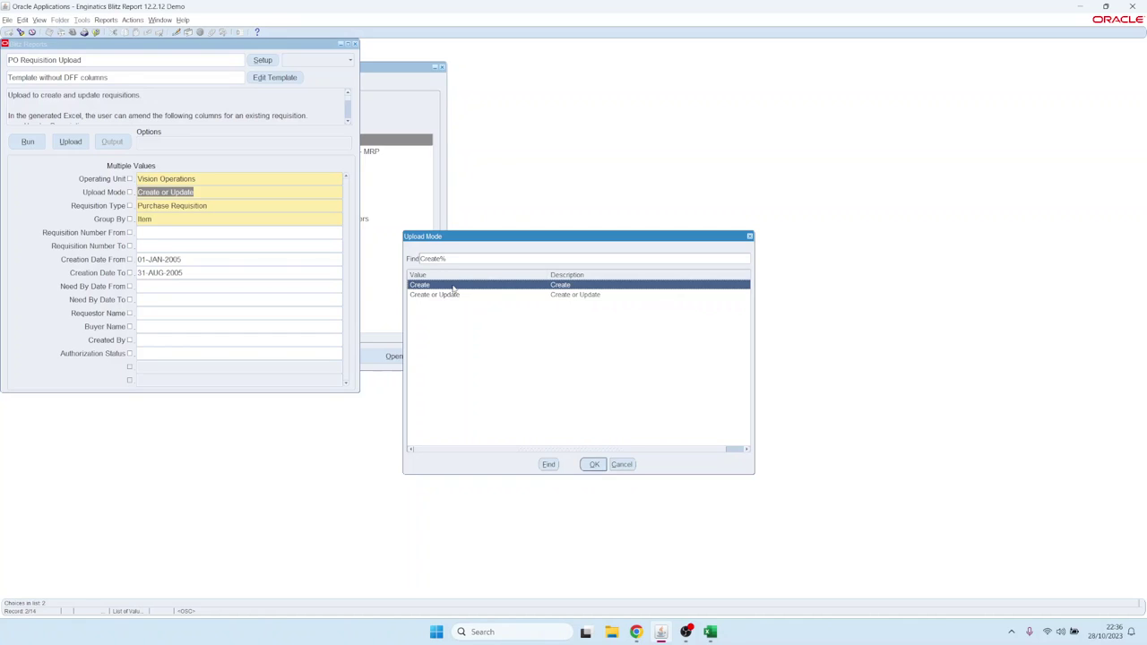
pyautogui.press('Down')
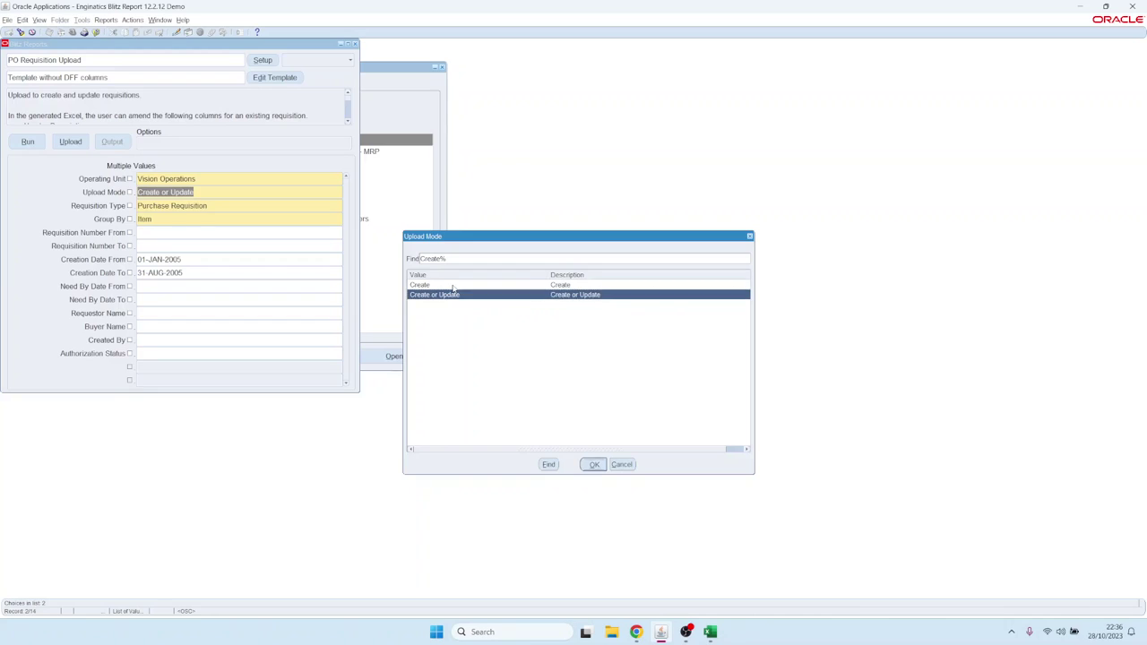
pyautogui.press('Return')
# Step: Set the creation date range to 01-JAN-2006 through 31-AUG-2006 and run the report to generate the Excel file
pyautogui.click(220, 259)
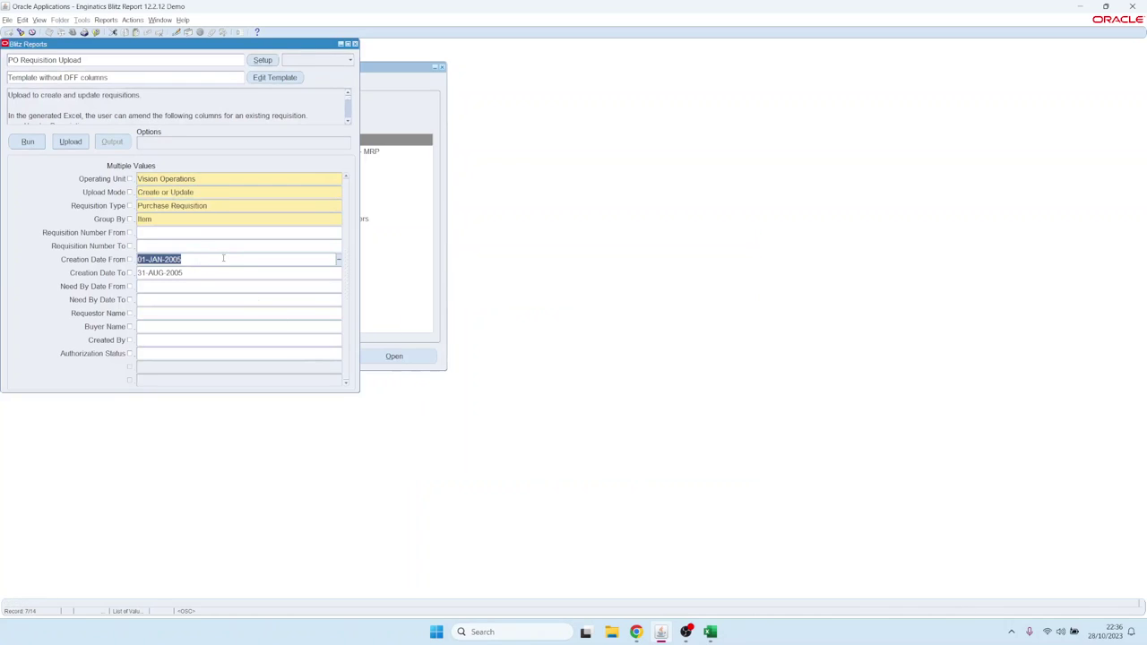
pyautogui.click(230, 260)
pyautogui.press('BackSpace')
pyautogui.write('6')
pyautogui.press('Tab')
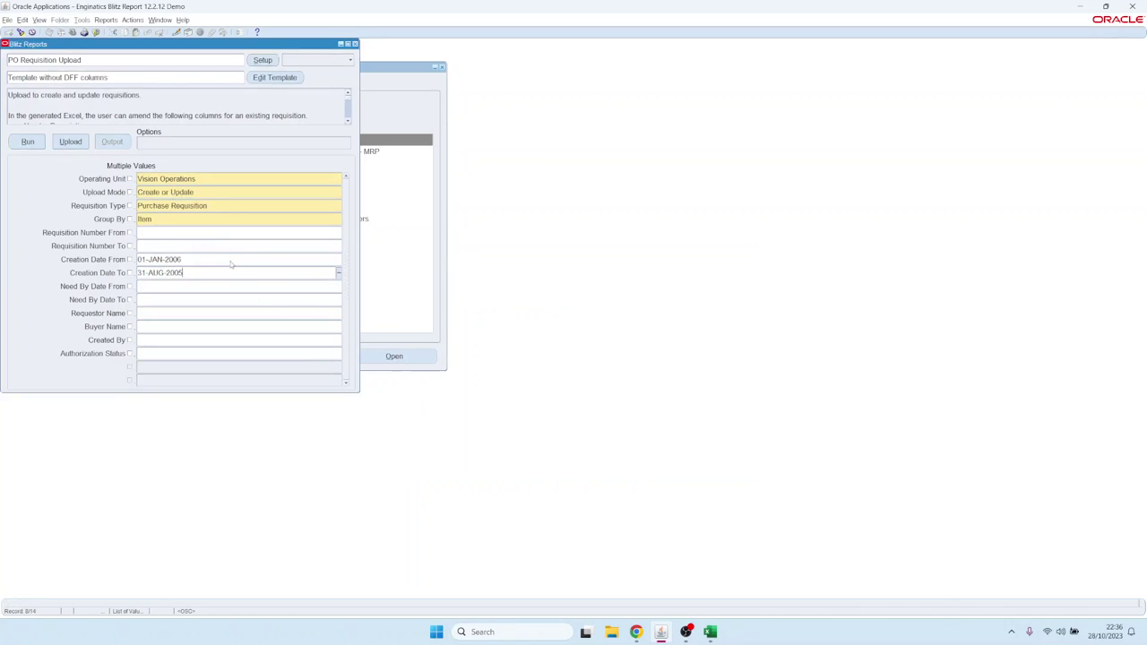
pyautogui.press('BackSpace')
pyautogui.click(230, 262)
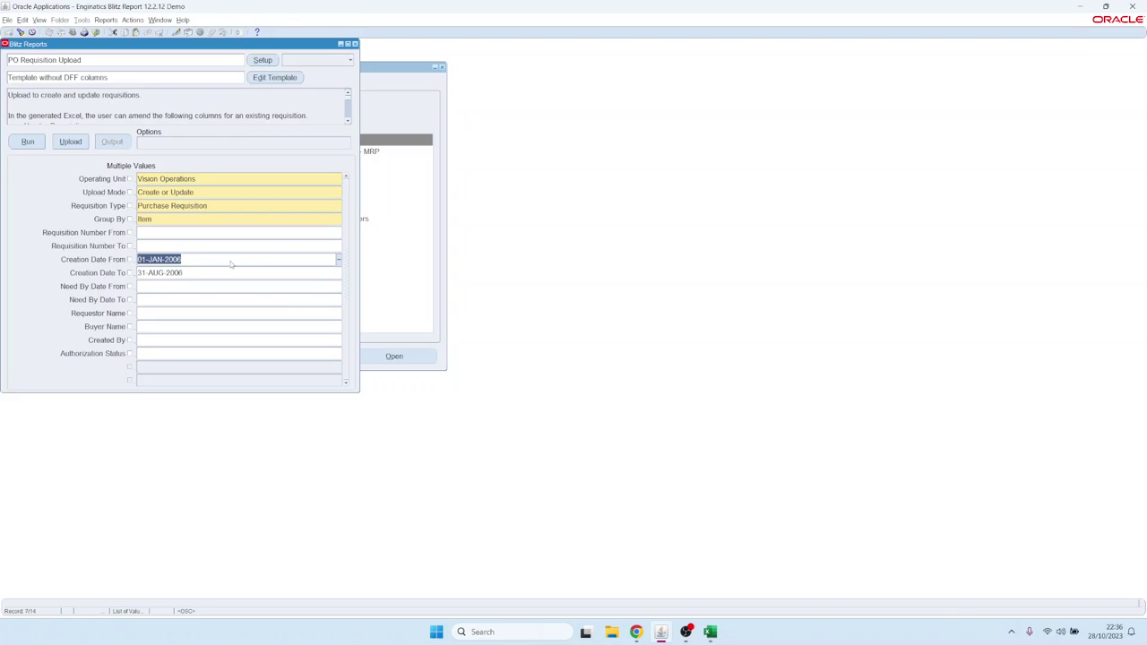
pyautogui.click(29, 141)
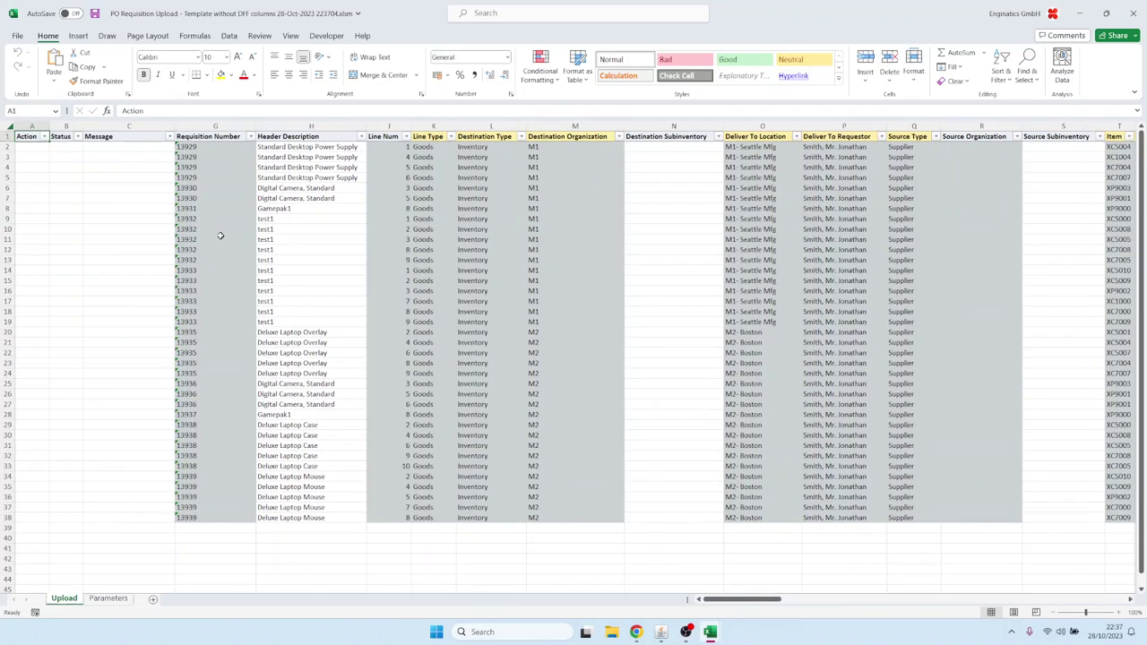
# Step: Examine the downloaded requisition numbers, the header descriptions and the Line Type, Destination Type and Destination Organization columns
pyautogui.moveTo(217, 177); pyautogui.dragTo(205, 427)
pyautogui.click(214, 309)
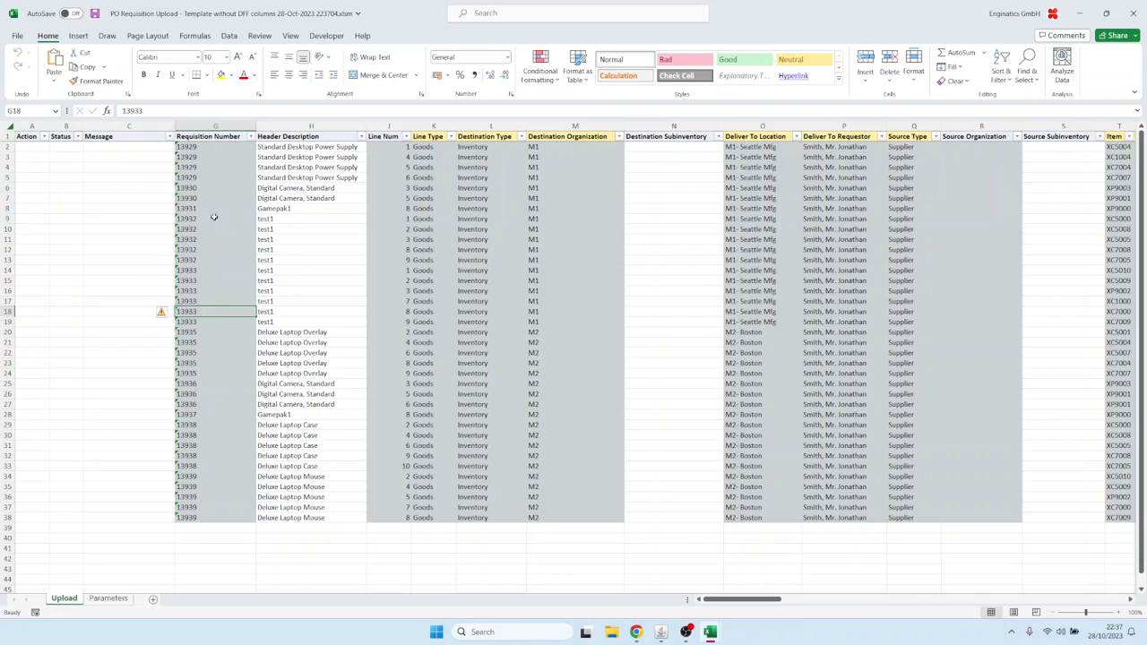
pyautogui.moveTo(214, 190); pyautogui.dragTo(219, 377)
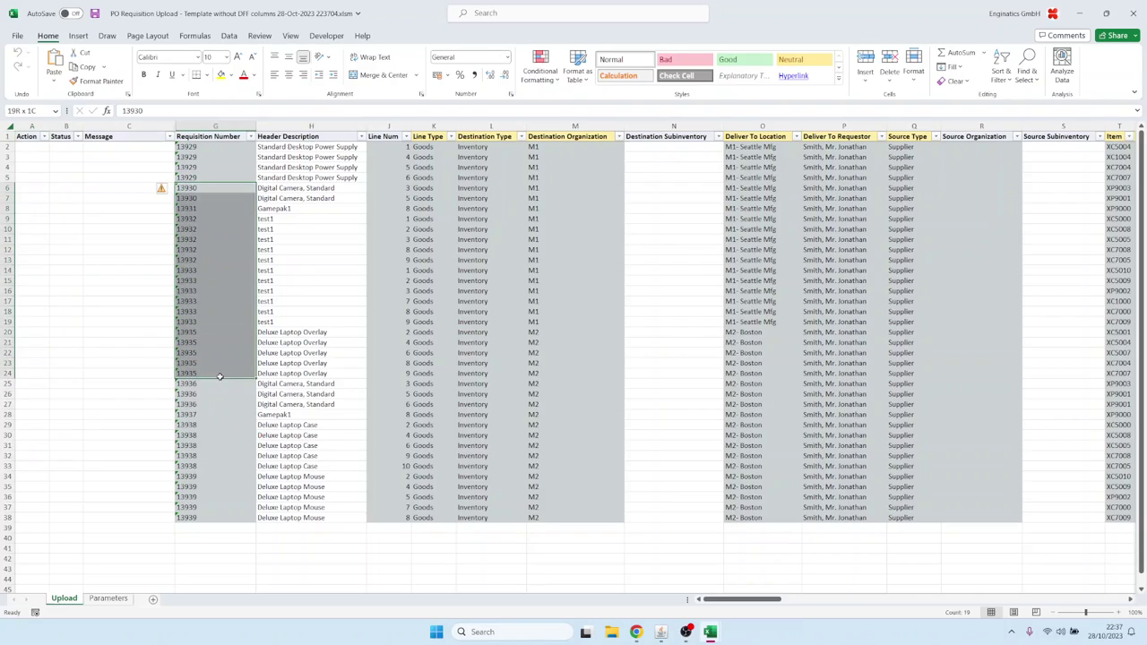
pyautogui.click(438, 241)
pyautogui.moveTo(440, 135); pyautogui.dragTo(578, 137)
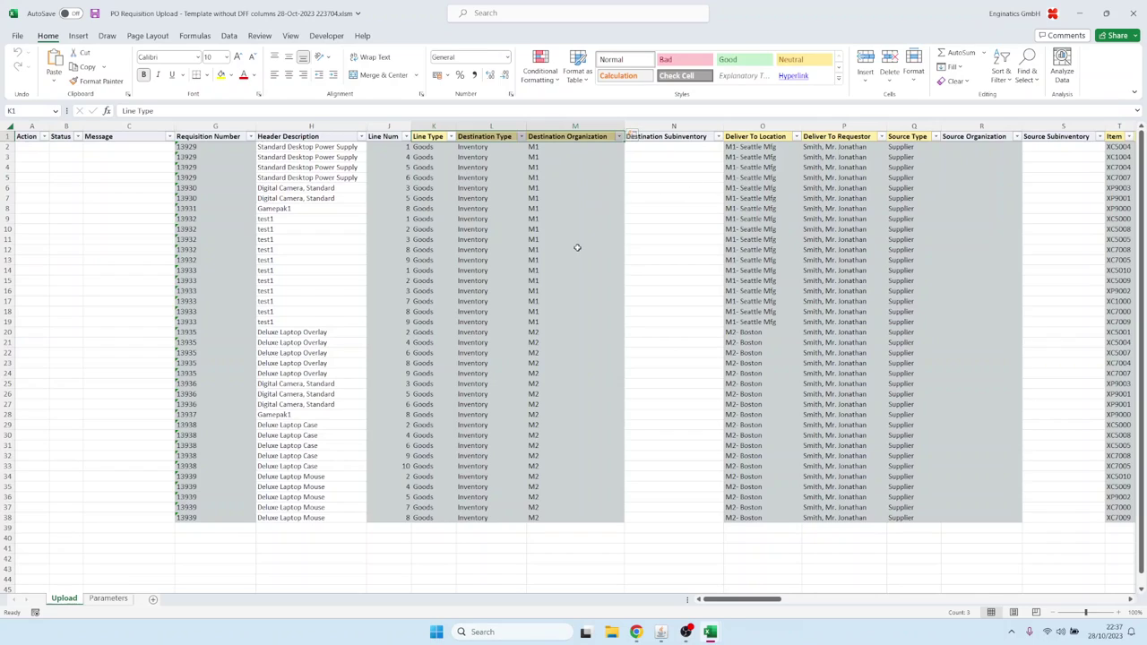
pyautogui.click(487, 268)
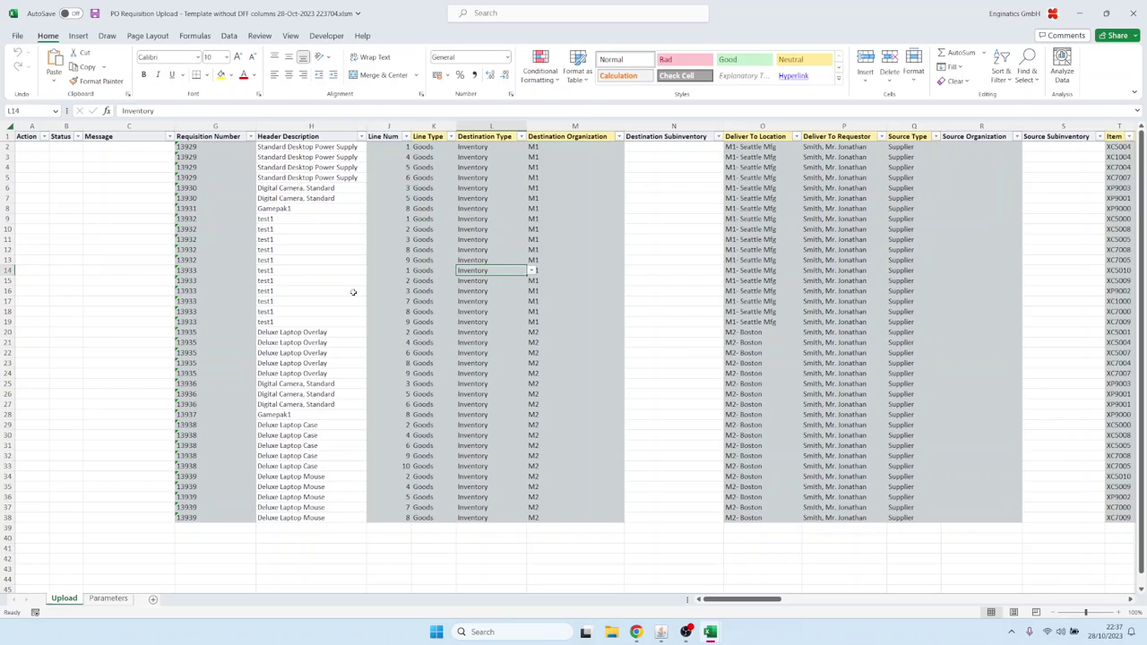
pyautogui.moveTo(304, 221); pyautogui.dragTo(301, 292)
pyautogui.moveTo(212, 178); pyautogui.dragTo(208, 380)
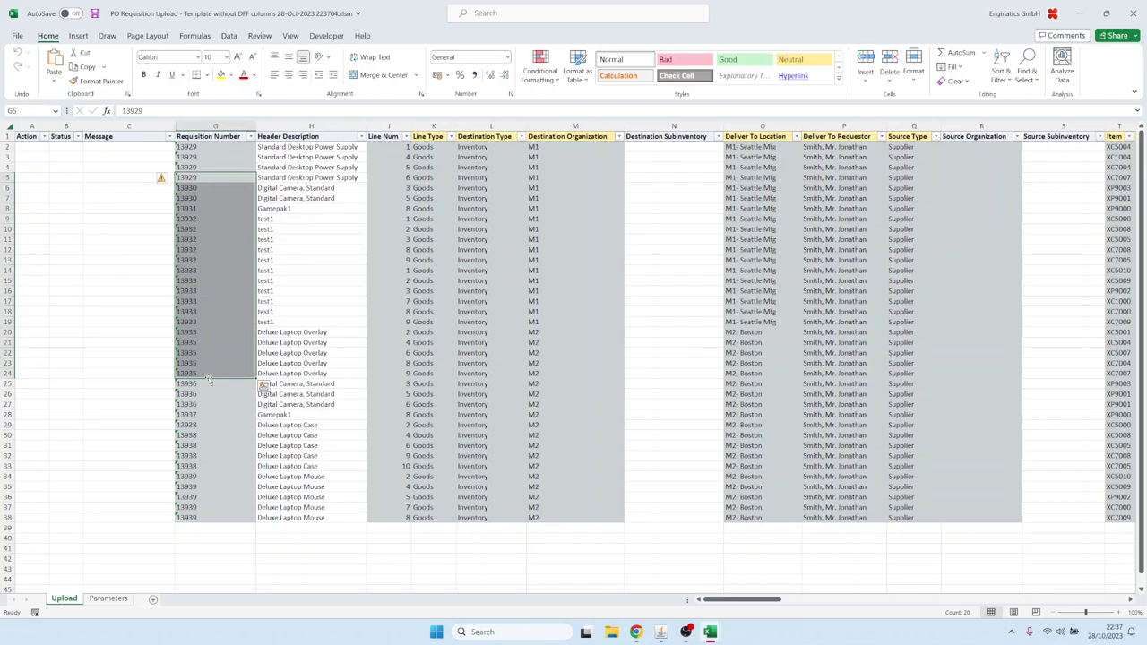
pyautogui.click(287, 258)
pyautogui.moveTo(283, 222); pyautogui.dragTo(296, 325)
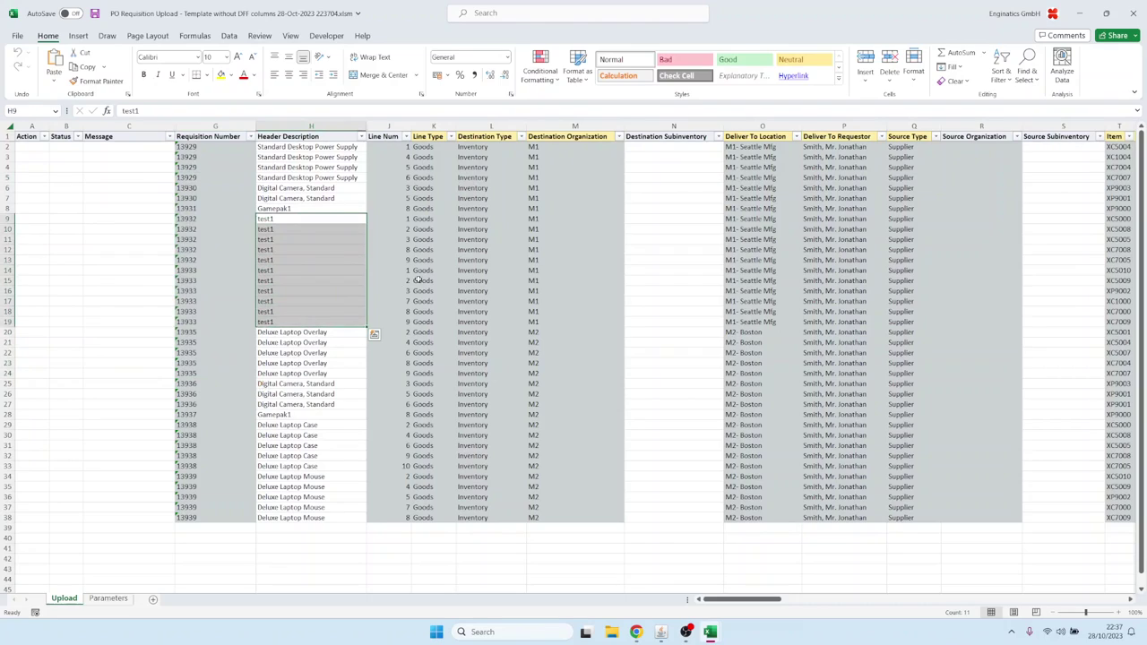
# Step: Copy the Item Description values in rows 9 to 21
pyautogui.click(484, 240)
pyautogui.press('Up')
pyautogui.press('Up')
pyautogui.press('Left')
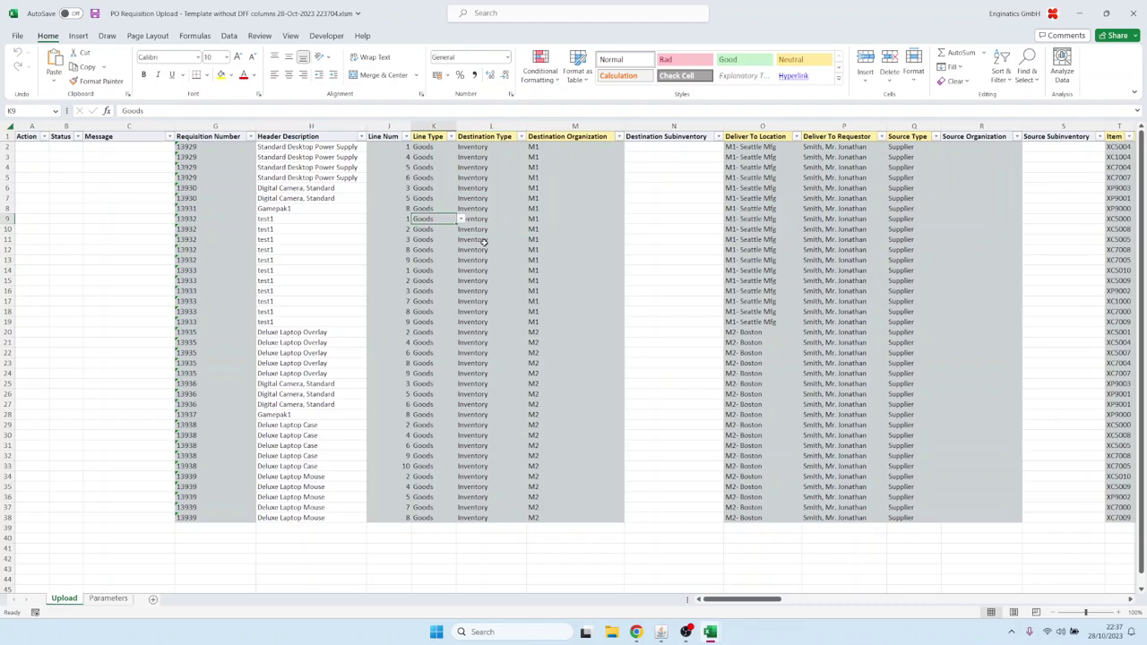
pyautogui.press('Left')
pyautogui.press('Left')
pyautogui.press('Left')
pyautogui.press('Right')
pyautogui.press('Right')
pyautogui.press('Right')
pyautogui.press('Right')
pyautogui.press('Right')
pyautogui.press('Right')
pyautogui.press('Right')
pyautogui.press('Right')
pyautogui.press('Right')
pyautogui.press('Right')
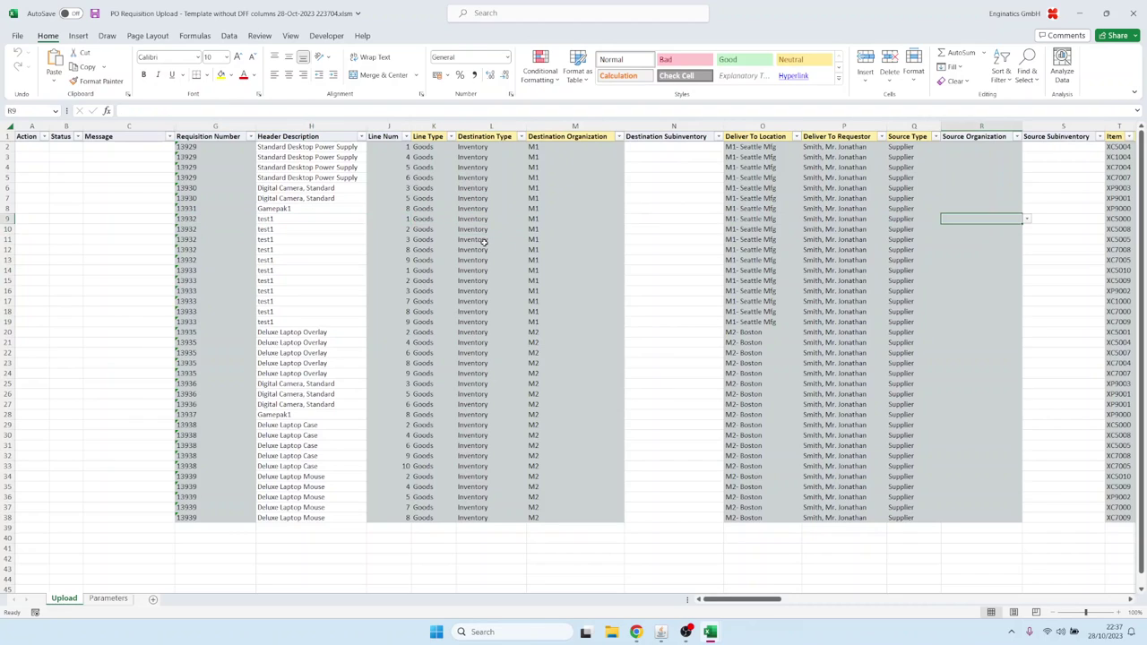
pyautogui.press('Right')
pyautogui.press('Right')
pyautogui.press('Right')
pyautogui.press('Right')
pyautogui.press('Left')
pyautogui.hotkey('shift', 'Down')
pyautogui.hotkey('shift', 'Down')
pyautogui.hotkey('shift', 'Down')
pyautogui.hotkey('shift', 'Down')
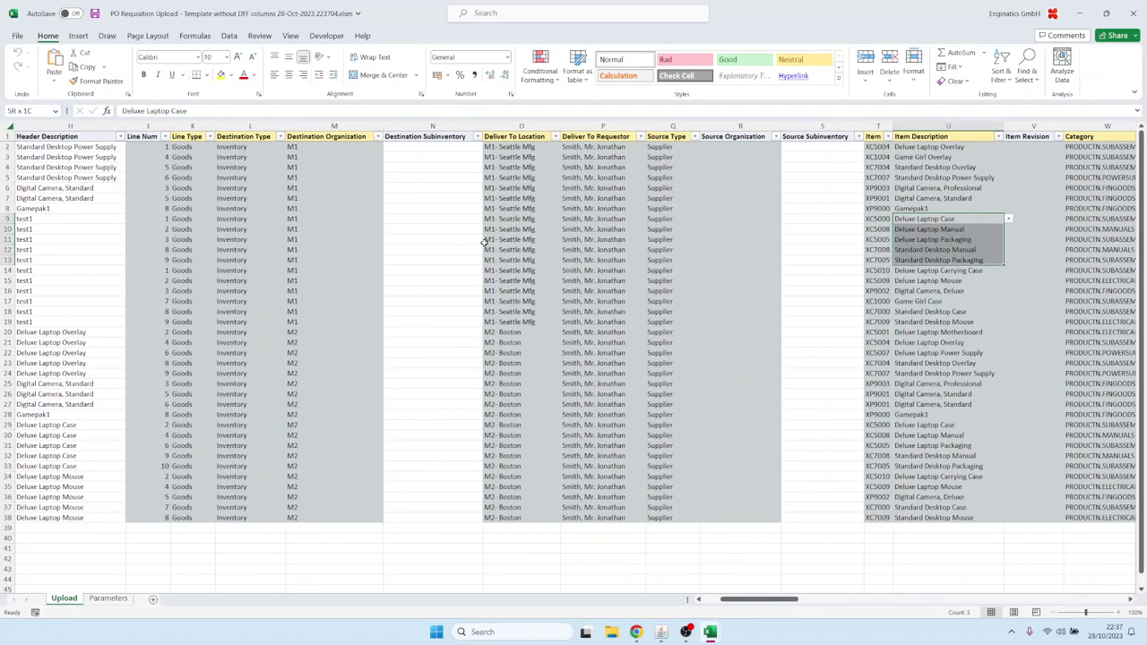
pyautogui.hotkey('shift', 'Down')
pyautogui.hotkey('shift', 'Down')
pyautogui.hotkey('shift', 'Down')
pyautogui.hotkey('shift', 'Down')
pyautogui.hotkey('shift', 'Down')
pyautogui.hotkey('shift', 'Down')
pyautogui.hotkey('shift', 'Down')
pyautogui.hotkey('shift', 'Down')
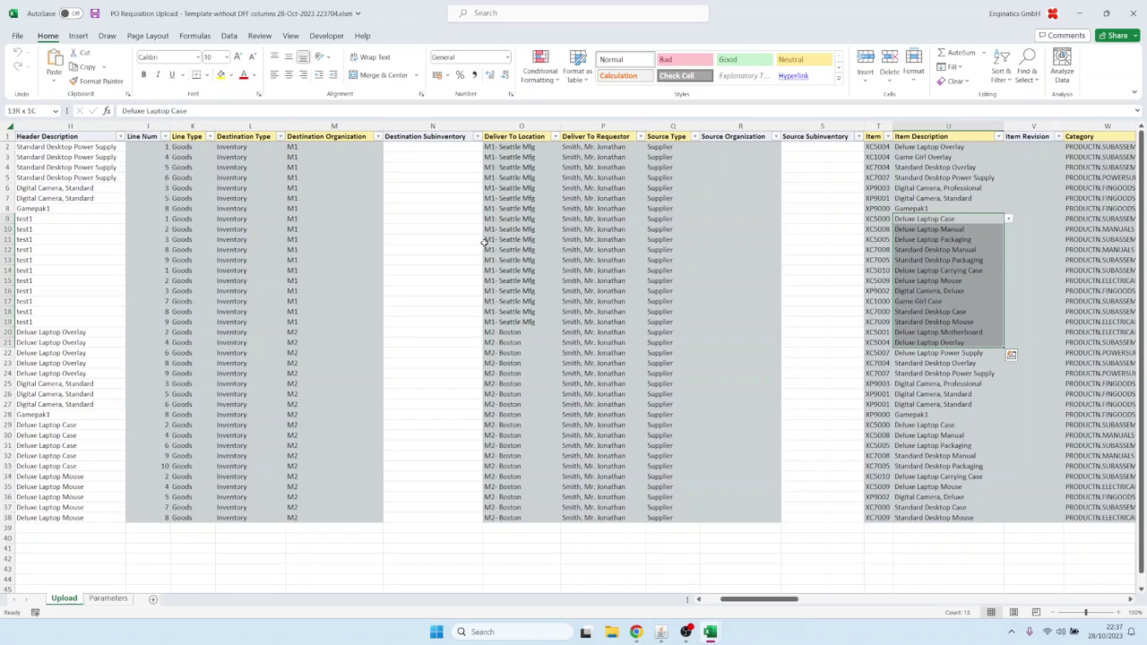
pyautogui.hotkey('ctrl', 'c')
# Step: Paste the copied item descriptions into the Header Description column from row 9 and check those rows' Action, Status and Message cells
pyautogui.press('Up')
pyautogui.press('Up')
pyautogui.press('Down')
pyautogui.press('Down')
pyautogui.press('Left')
pyautogui.press('Left')
pyautogui.press('Left')
pyautogui.press('Left')
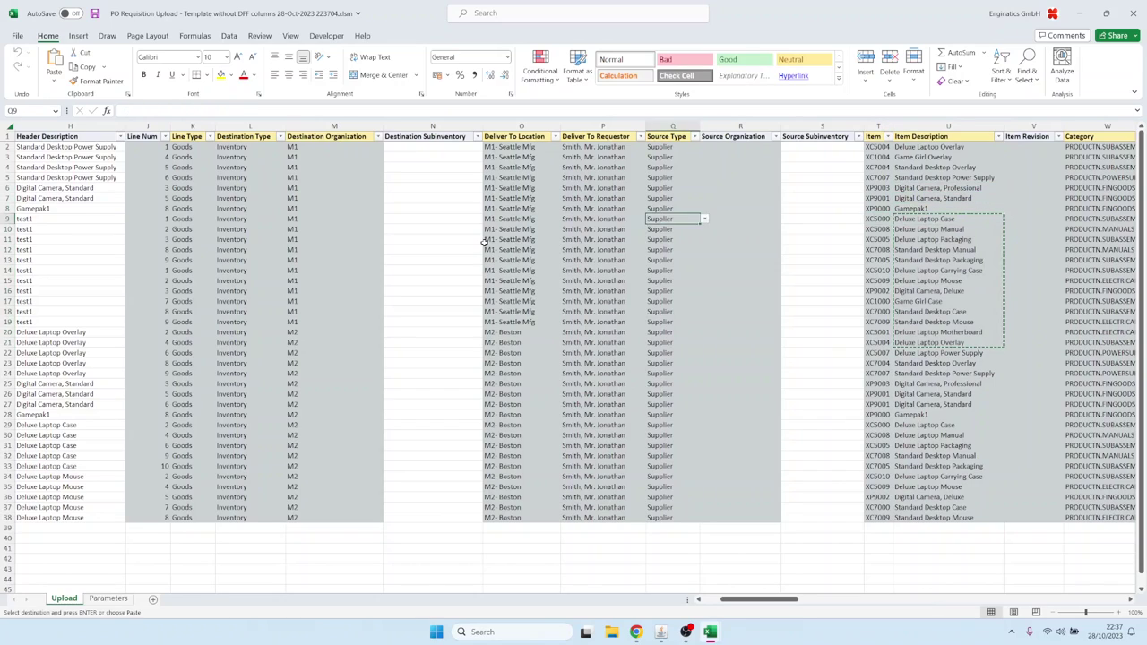
pyautogui.press('Left')
pyautogui.press('Left')
pyautogui.press('Left')
pyautogui.press('Left')
pyautogui.press('Left')
pyautogui.press('Left')
pyautogui.press('Left')
pyautogui.press('Left')
pyautogui.hotkey('ctrl', 'v')
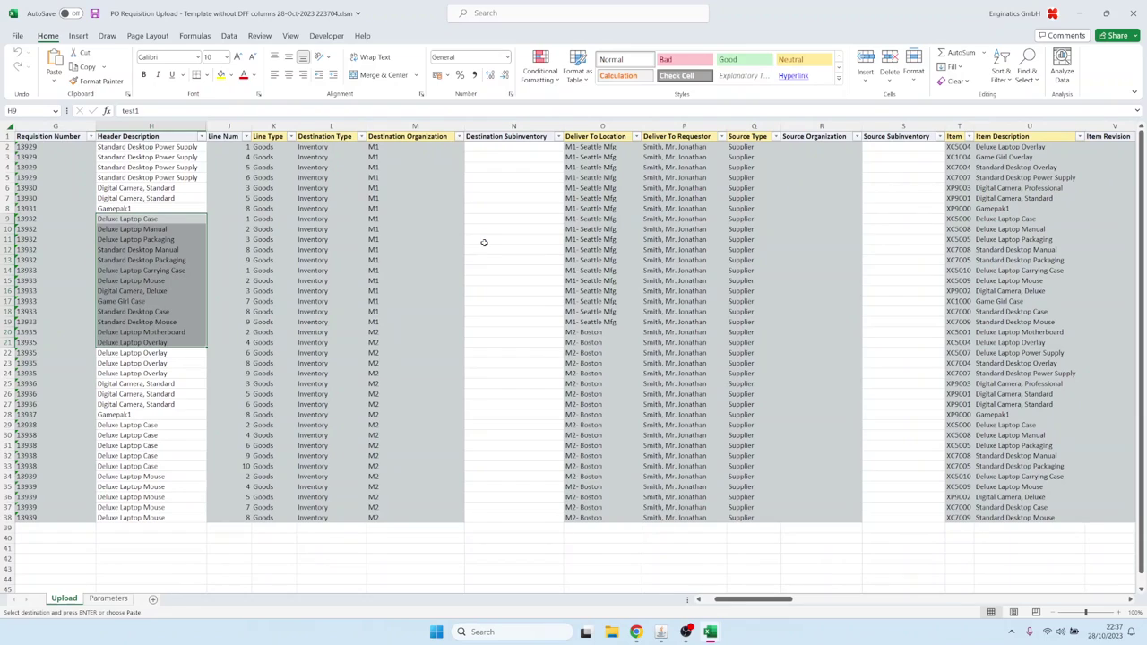
pyautogui.press('Home')
pyautogui.hotkey('shift', 'Right')
pyautogui.hotkey('shift', 'Right')
pyautogui.hotkey('ctrl', 'shift', 'Down')
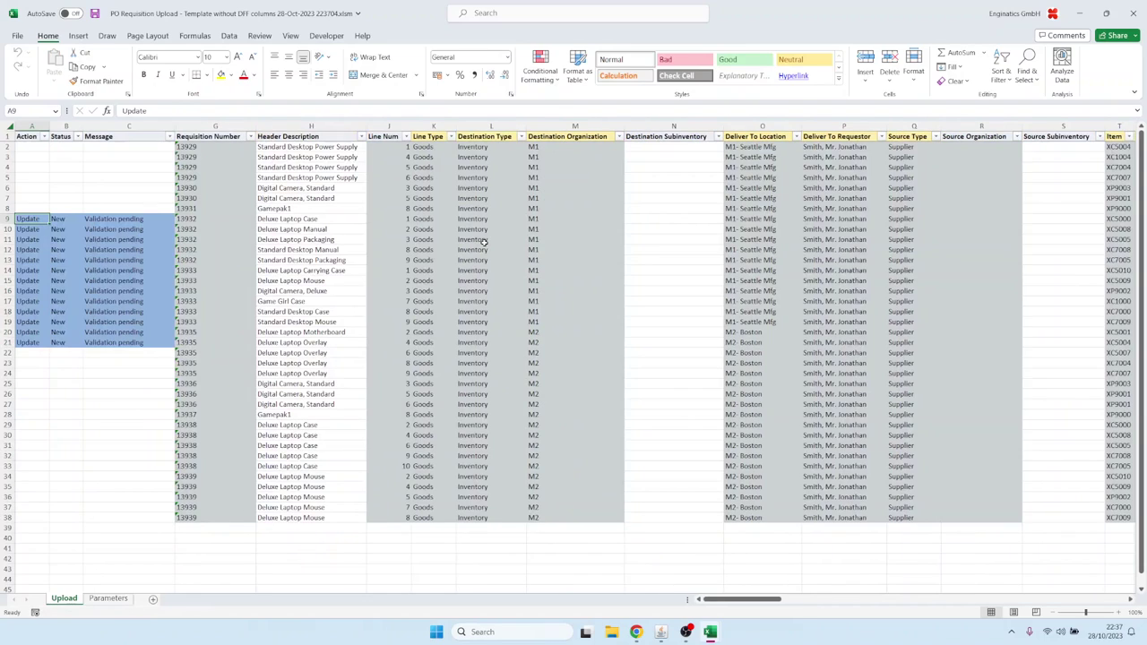
pyautogui.keyDown('ctrl'); pyautogui.click(143, 292); pyautogui.keyUp('ctrl')
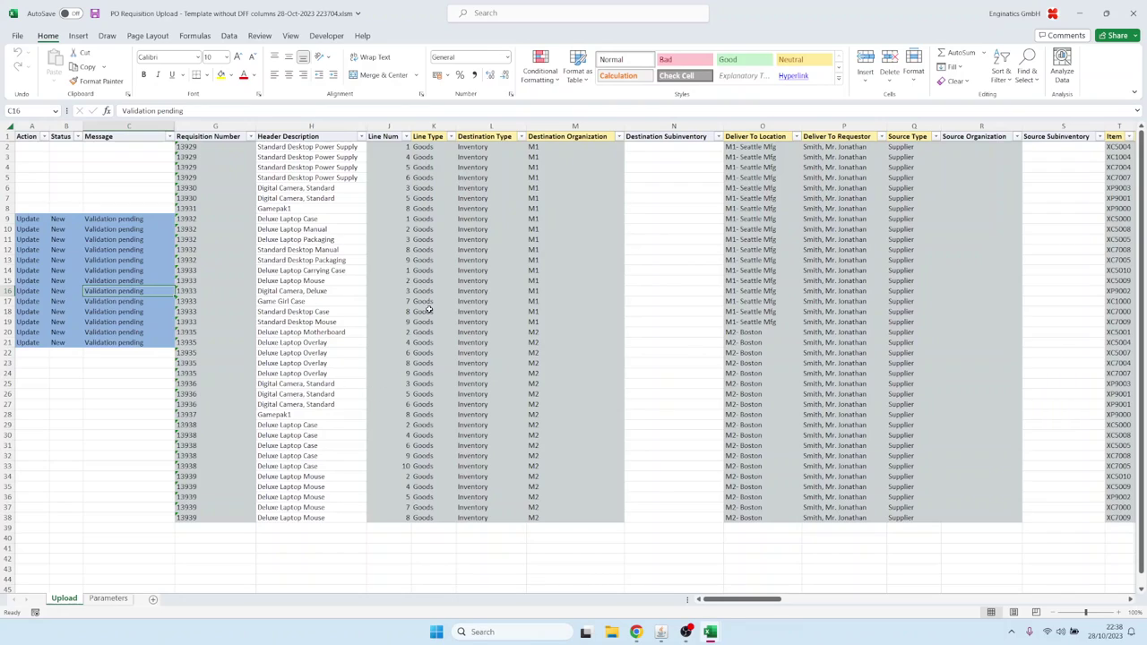
# Step: Copy the cells of rows 3 and 4 from Line Type through Need By Date
pyautogui.keyDown('ctrl'); pyautogui.click(424, 157); pyautogui.keyUp('ctrl')
pyautogui.hotkey('shift', 'Down')
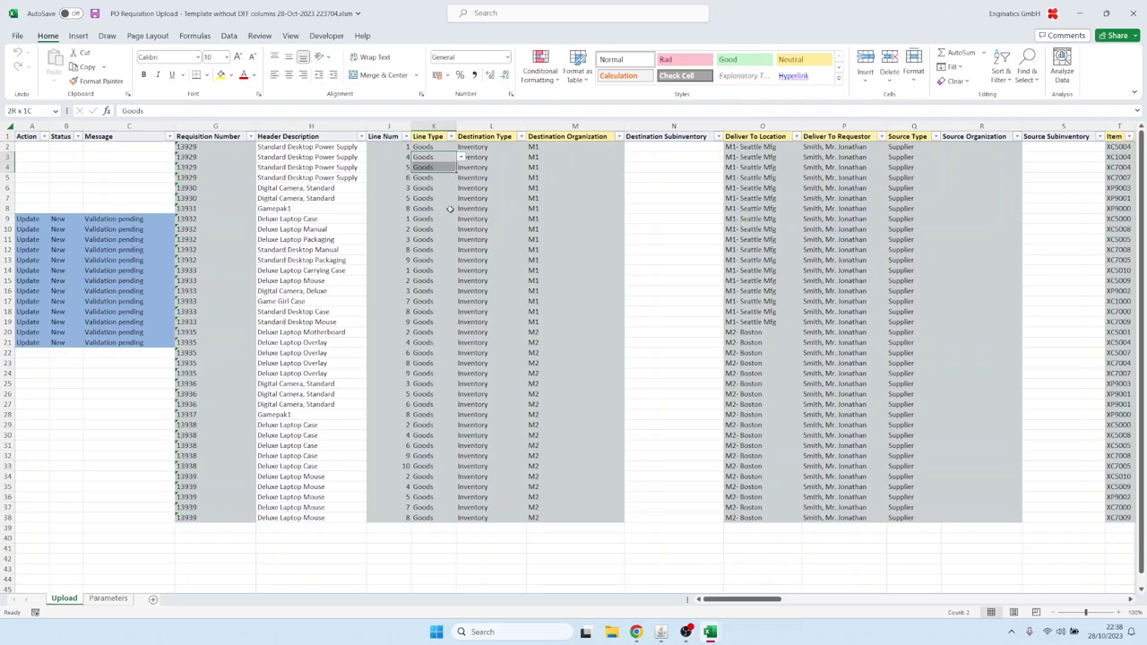
pyautogui.hotkey('shift', 'Right')
pyautogui.hotkey('shift', 'Right')
pyautogui.hotkey('shift', 'Right')
pyautogui.hotkey('shift', 'Right')
pyautogui.hotkey('shift', 'Right')
pyautogui.hotkey('shift', 'Right')
pyautogui.hotkey('shift', 'Right')
pyautogui.hotkey('shift', 'Right')
pyautogui.hotkey('shift', 'Right')
pyautogui.hotkey('shift', 'Right')
pyautogui.hotkey('shift', 'Right')
pyautogui.hotkey('shift', 'Right')
pyautogui.hotkey('shift', 'Right')
pyautogui.hotkey('shift', 'Right')
pyautogui.hotkey('shift', 'Right')
pyautogui.hotkey('shift', 'Right')
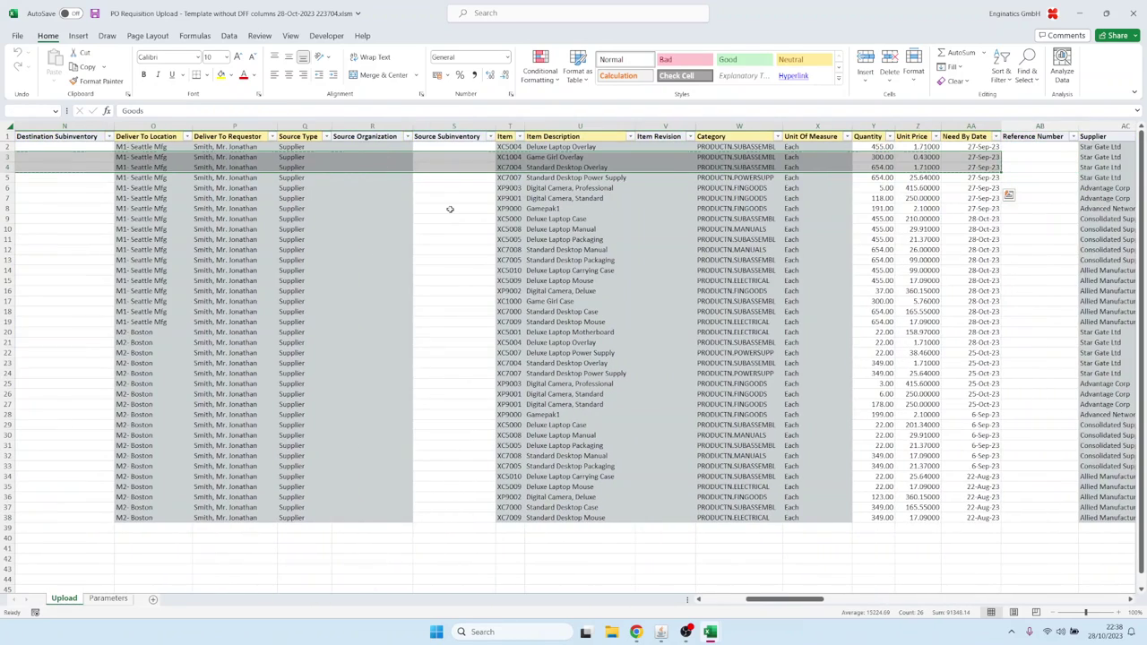
pyautogui.hotkey('ctrl', 'c')
# Step: Paste the two copied requisition lines below the existing data, starting at the Line Type cell of row 39
pyautogui.press('Home')
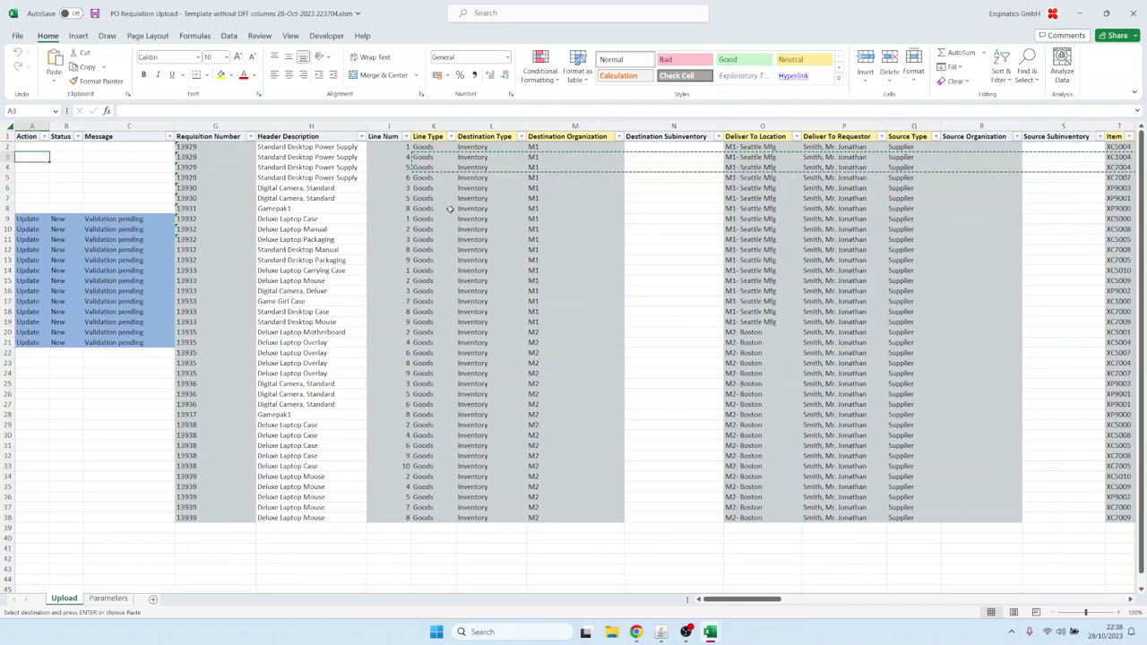
pyautogui.click(426, 529)
pyautogui.press('Return')
pyautogui.scroll(-2, 439, 395)
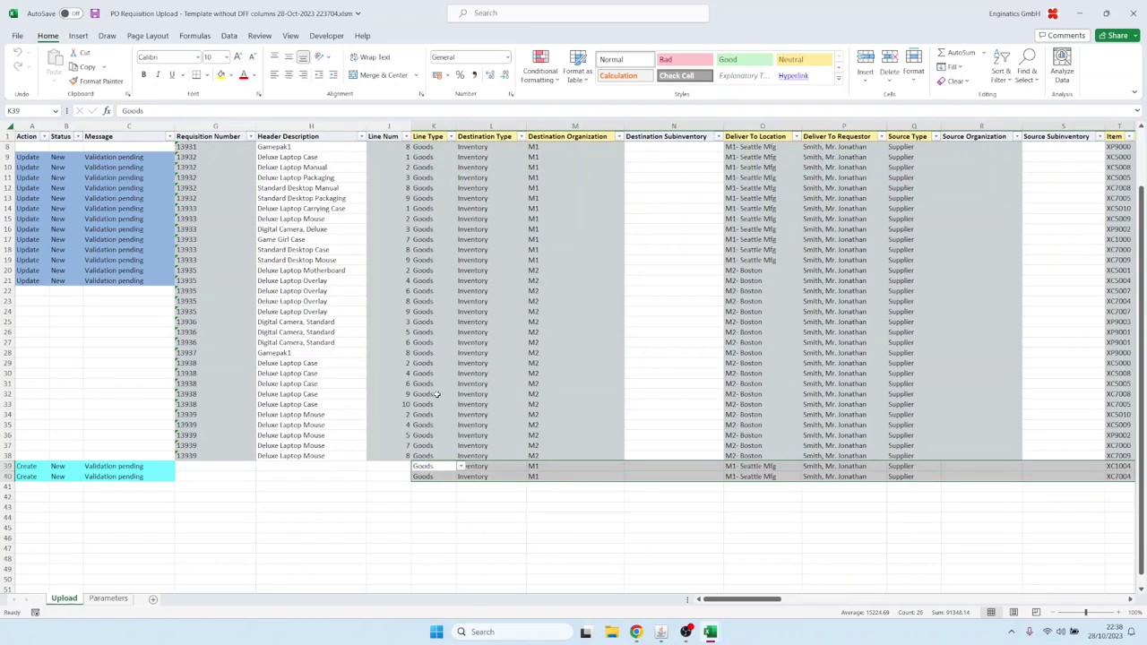
# Step: Start a new requisition line in row 41 with Line Type Goods and Destination Type Inventory
pyautogui.click(445, 486)
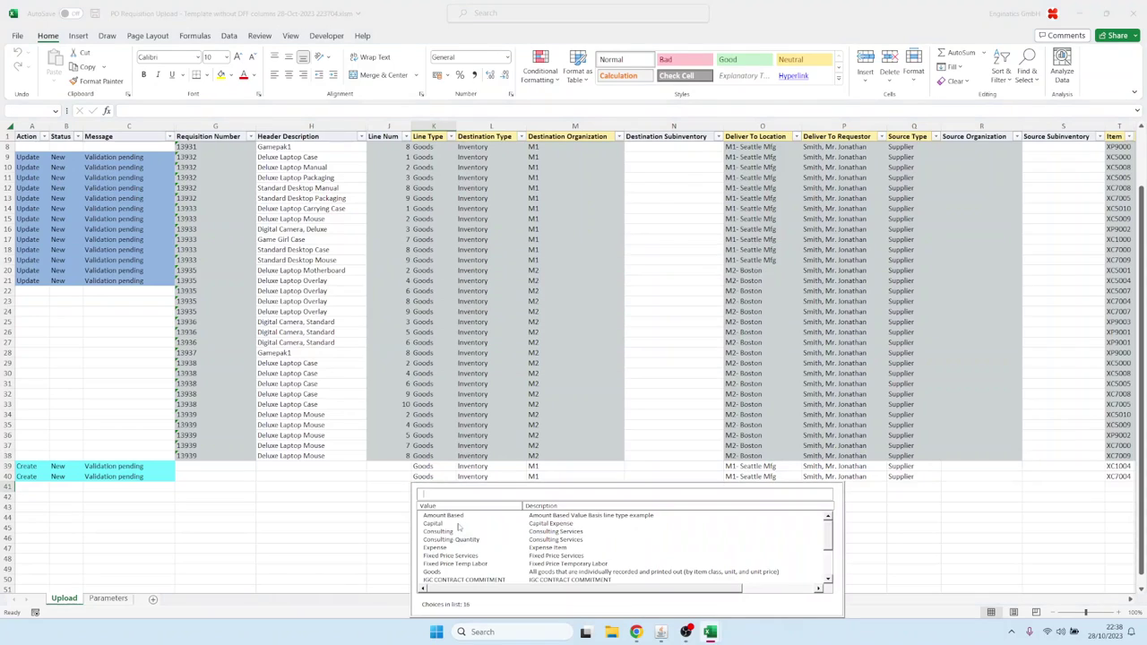
pyautogui.write('g')
pyautogui.press('Return')
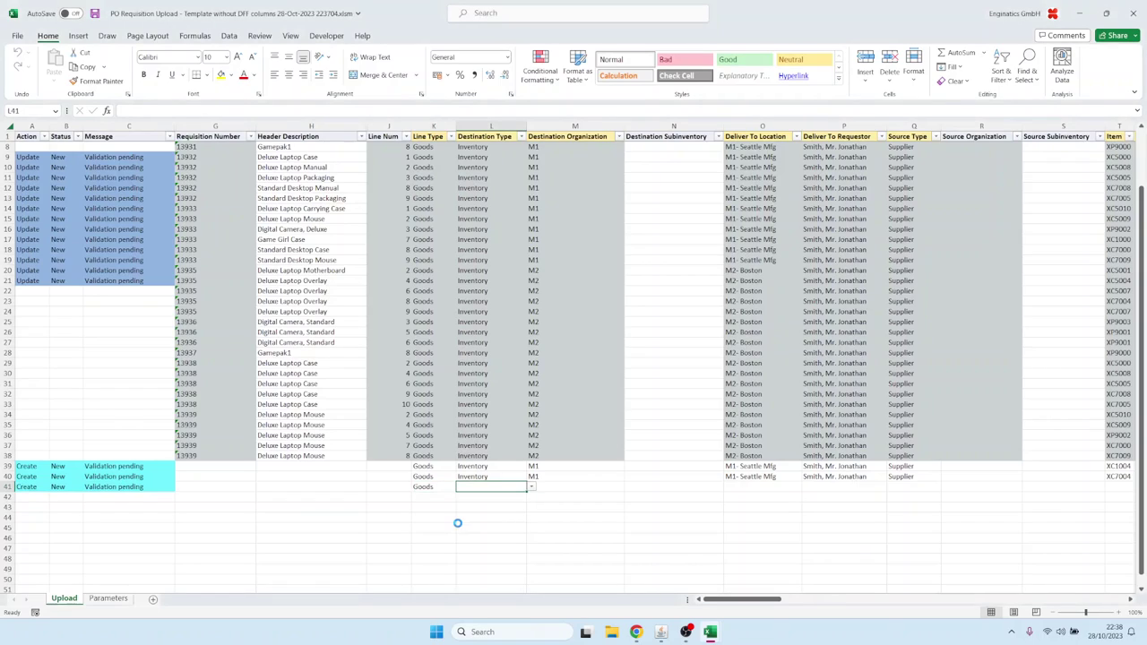
pyautogui.write('i')
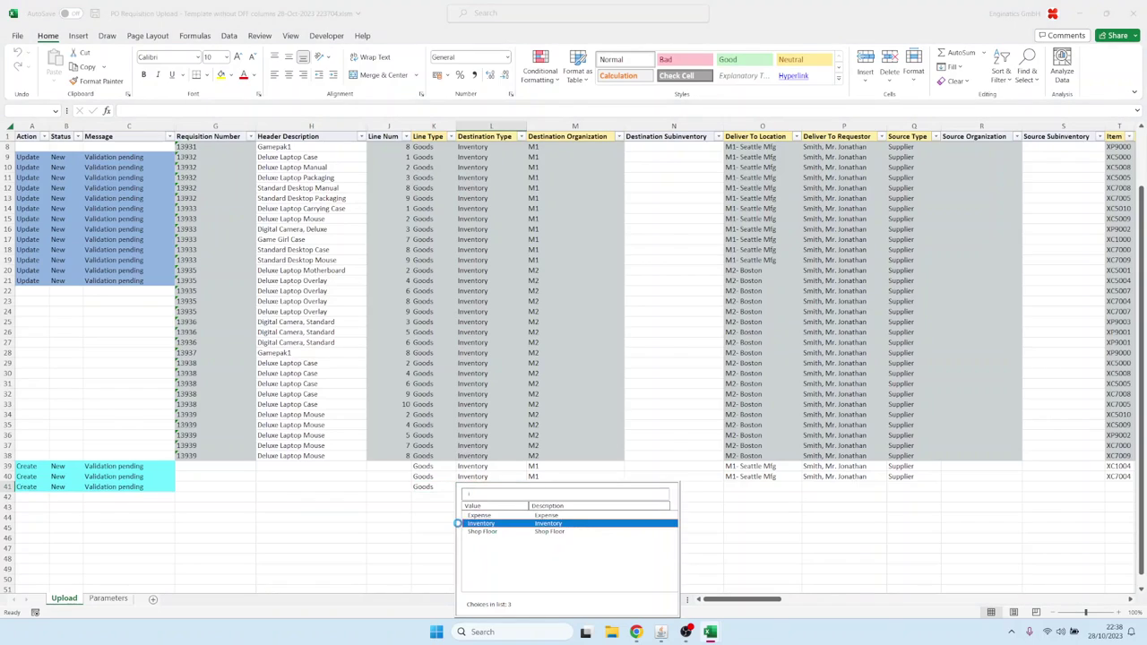
pyautogui.press('Return')
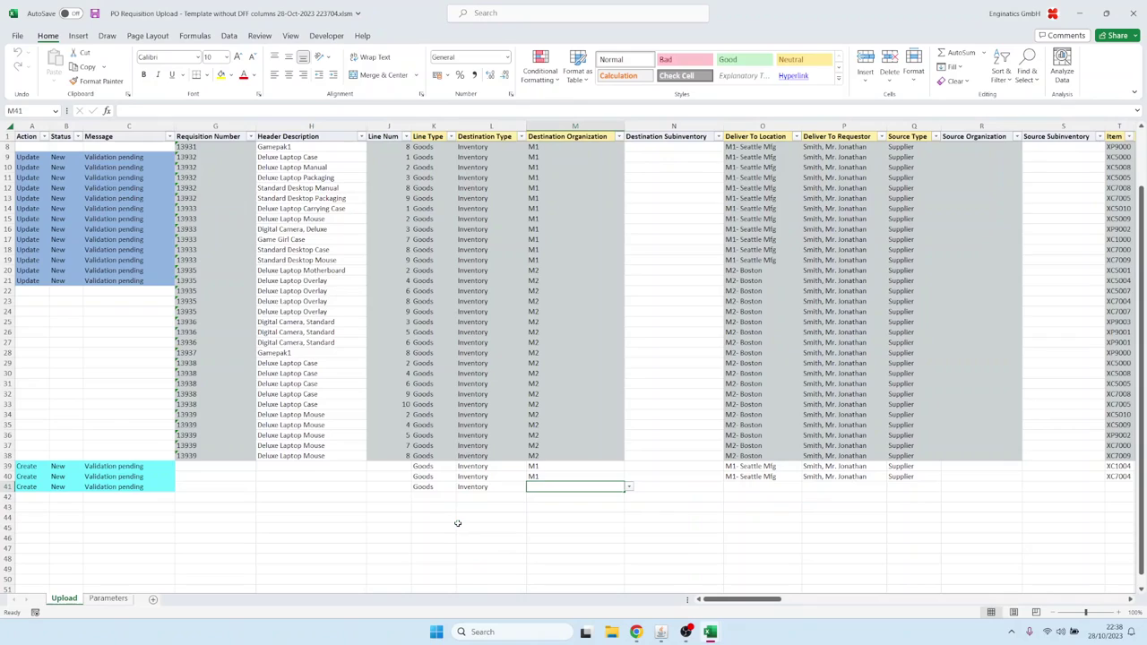
# Step: Set row 41's Destination Organization to M1 and its Deliver To Location to Buenos Aires
pyautogui.write('m1')
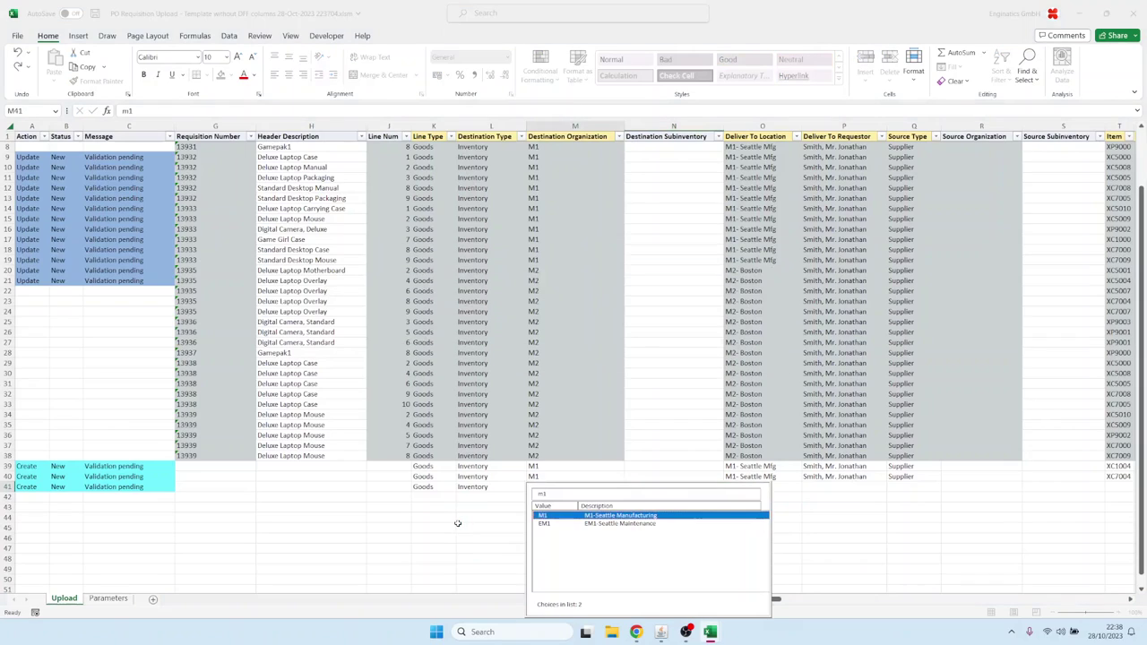
pyautogui.press('Return')
pyautogui.press('Tab')
pyautogui.press('Tab')
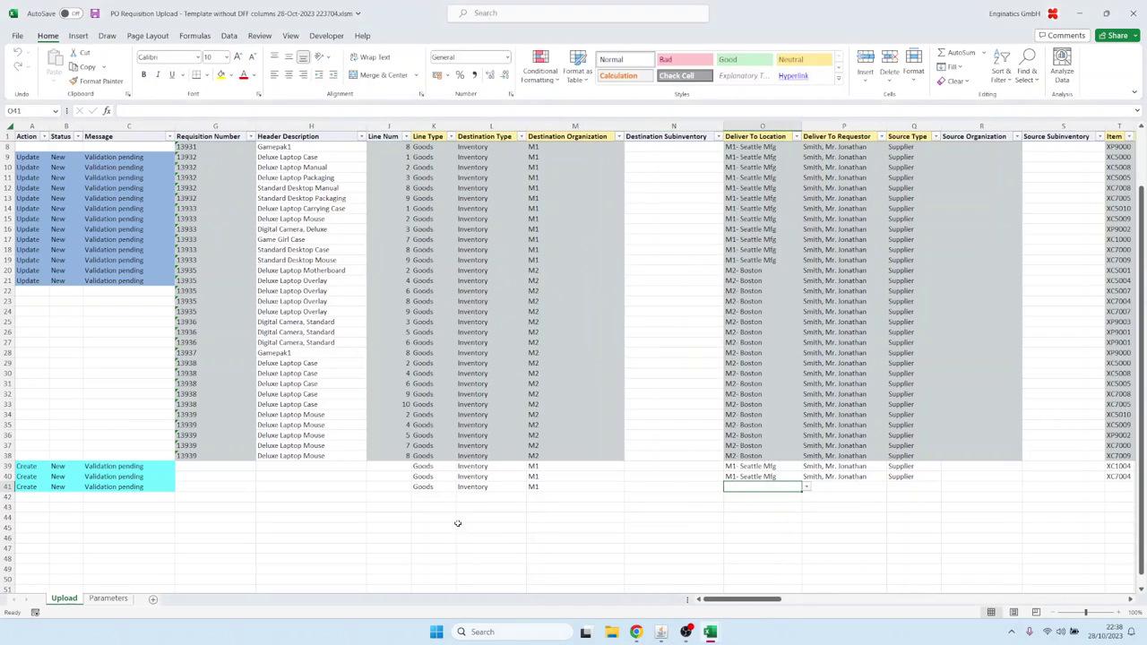
pyautogui.press('Down')
pyautogui.press('Return')
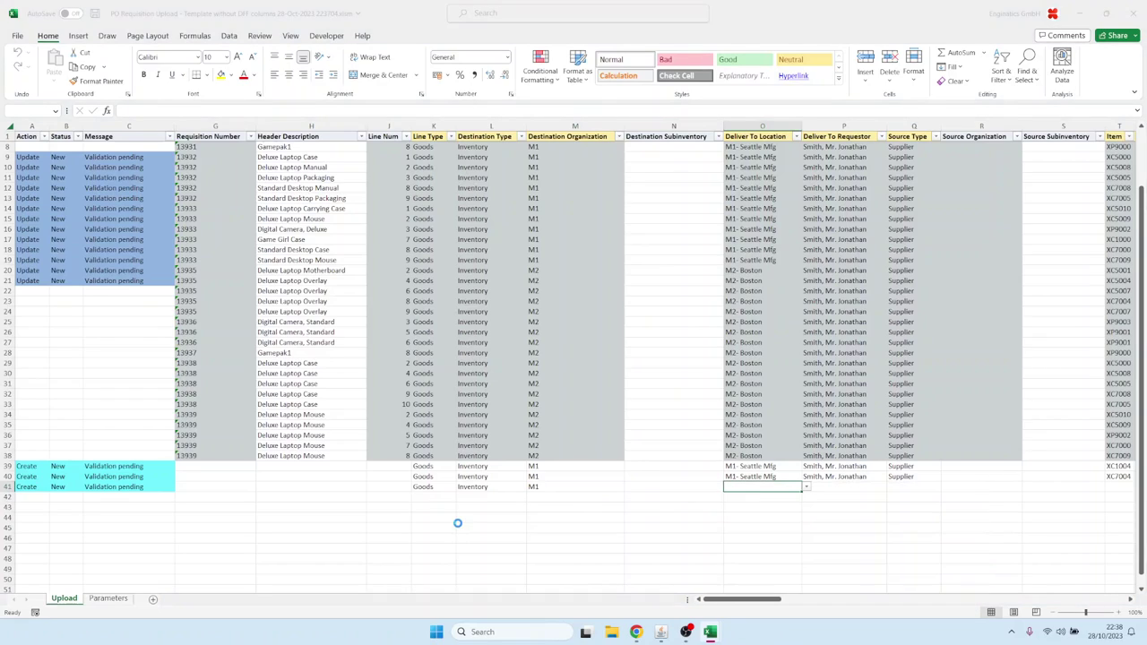
pyautogui.press('Tab')
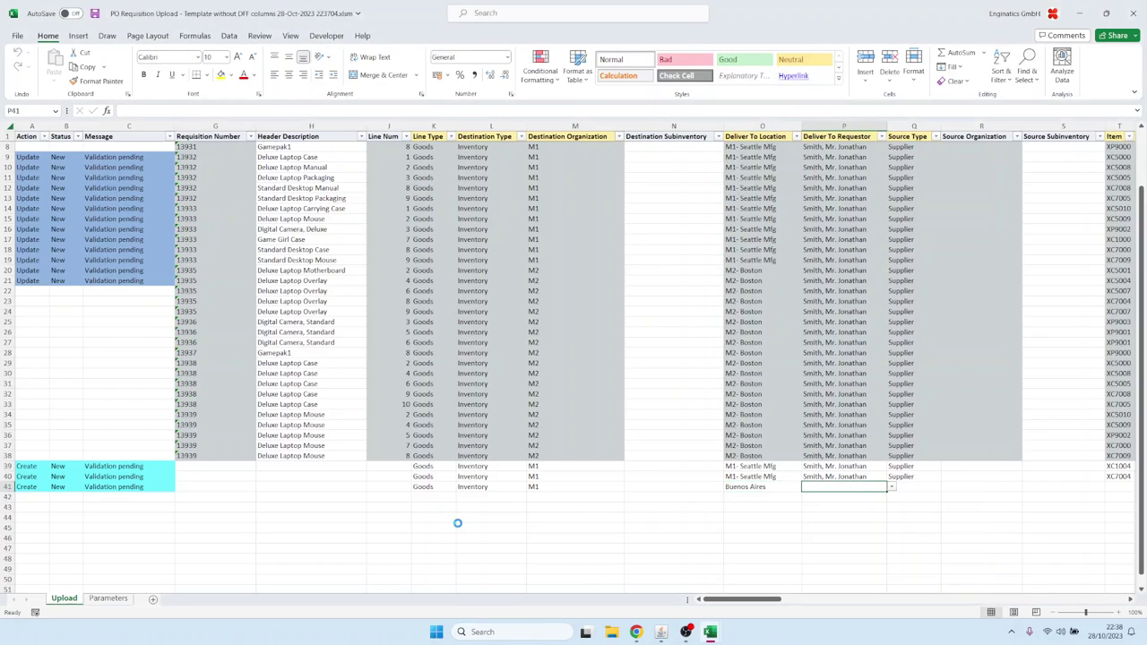
# Step: Set row 41's Deliver To Requestor to a person from the value list and its Source Type to Supplier
pyautogui.press('Down')
pyautogui.press('Down')
pyautogui.press('Return')
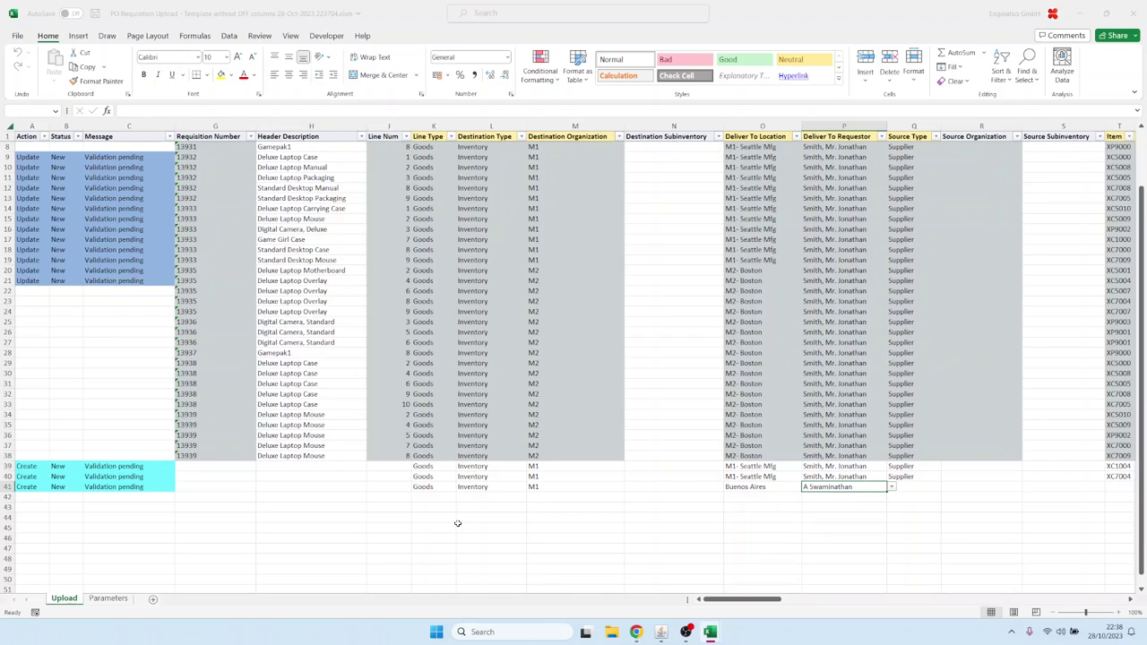
pyautogui.press('Tab')
pyautogui.write('S')
pyautogui.press('Tab')
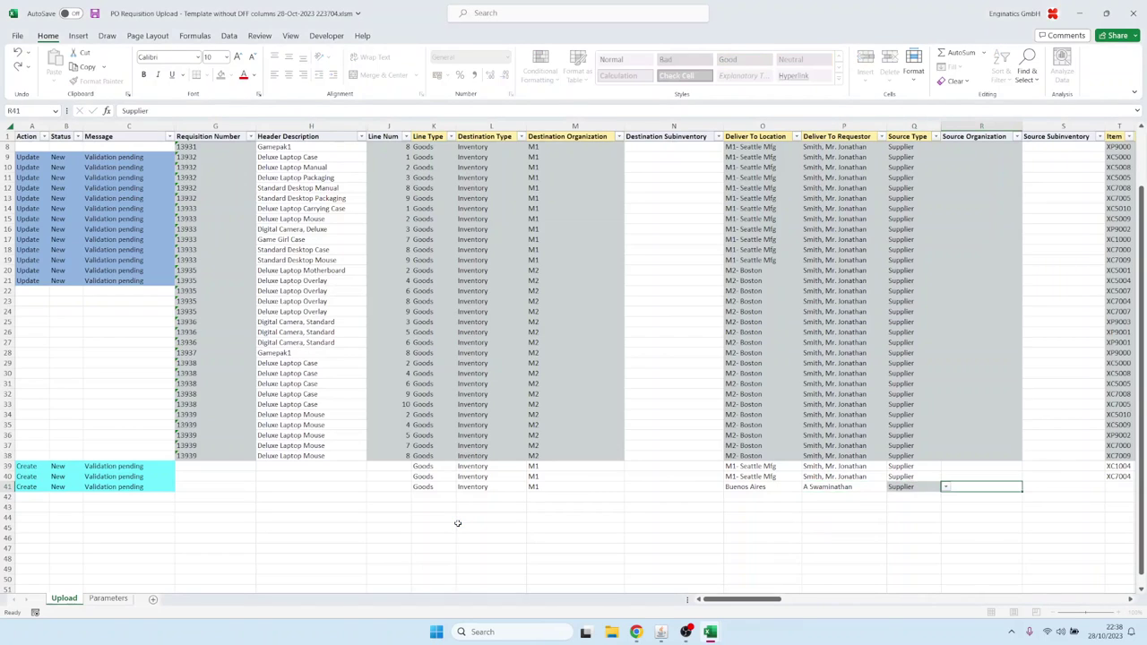
# Step: Set row 41's Item to Fork Lift Battery, chosen from the item list filtered by "f"
pyautogui.press('Tab')
pyautogui.press('Tab')
pyautogui.press('Tab')
pyautogui.press('Tab')
pyautogui.press('Tab')
pyautogui.press('Tab')
pyautogui.press('Tab')
pyautogui.press('Tab')
pyautogui.press('Tab')
pyautogui.press('Tab')
pyautogui.press('Tab')
pyautogui.press('Tab')
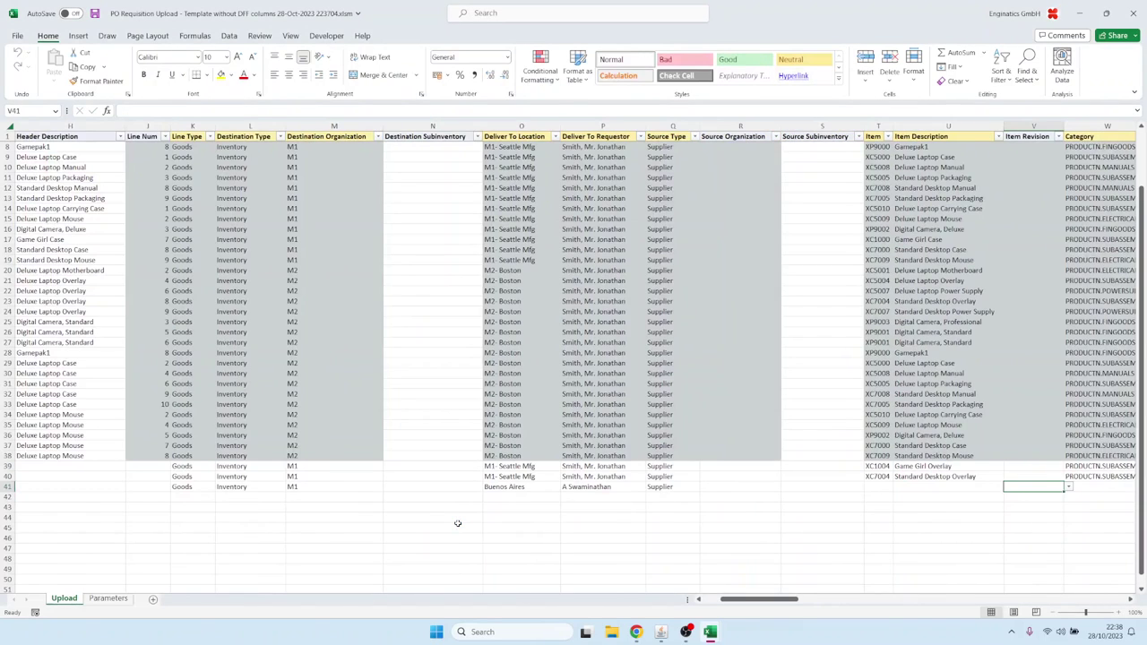
pyautogui.hotkey('shift', 'Tab')
pyautogui.hotkey('shift', 'Tab')
pyautogui.hotkey('shift', 'Tab')
pyautogui.hotkey('shift', 'Tab')
pyautogui.hotkey('shift', 'Tab')
pyautogui.hotkey('shift', 'Tab')
pyautogui.hotkey('shift', 'Tab')
pyautogui.hotkey('shift', 'Tab')
pyautogui.hotkey('shift', 'Tab')
pyautogui.hotkey('shift', 'Tab')
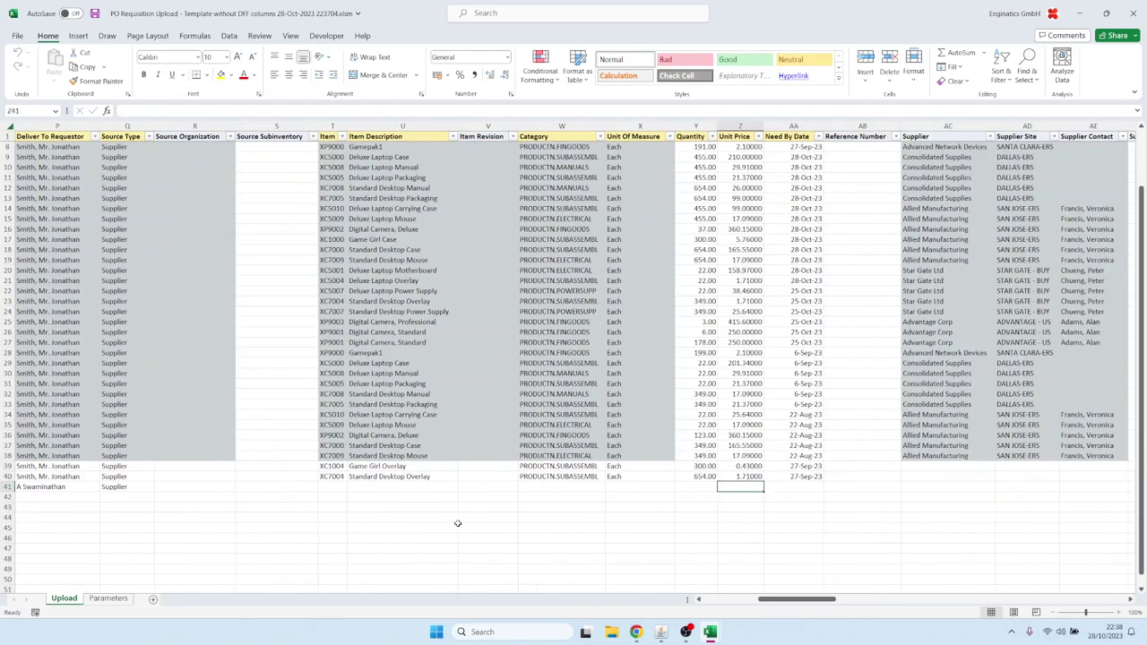
pyautogui.write('f')
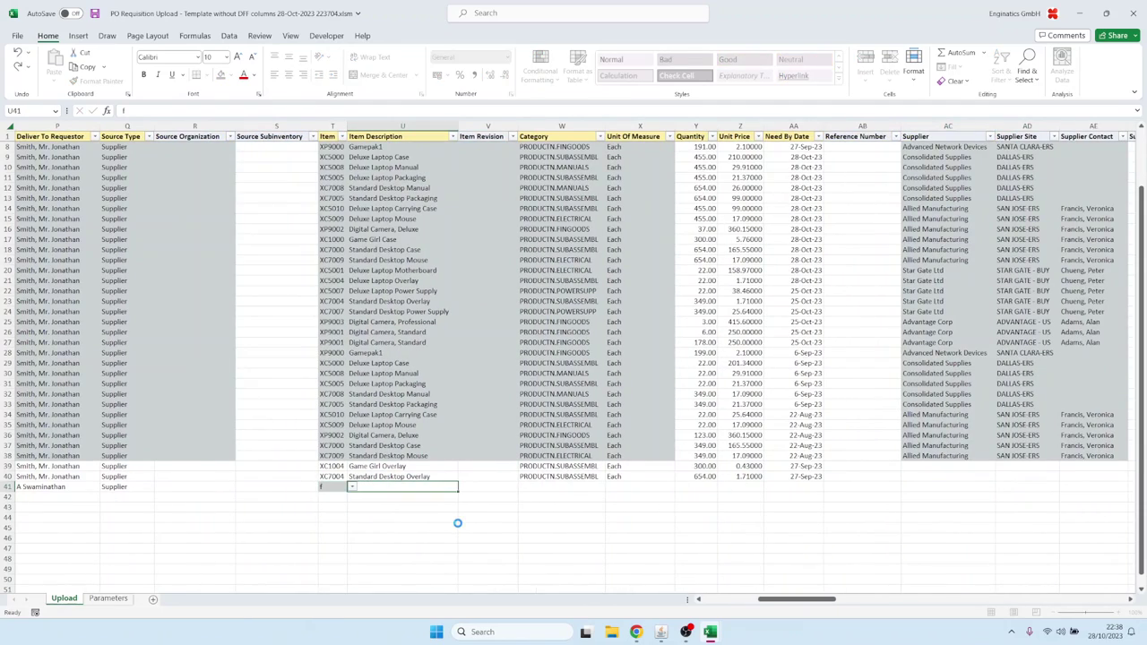
pyautogui.press('Down')
pyautogui.press('Down')
pyautogui.press('Down')
pyautogui.press('Down')
pyautogui.press('Down')
pyautogui.press('Down')
pyautogui.press('Down')
pyautogui.press('Down')
pyautogui.press('Down')
pyautogui.press('Down')
pyautogui.press('Down')
pyautogui.press('Down')
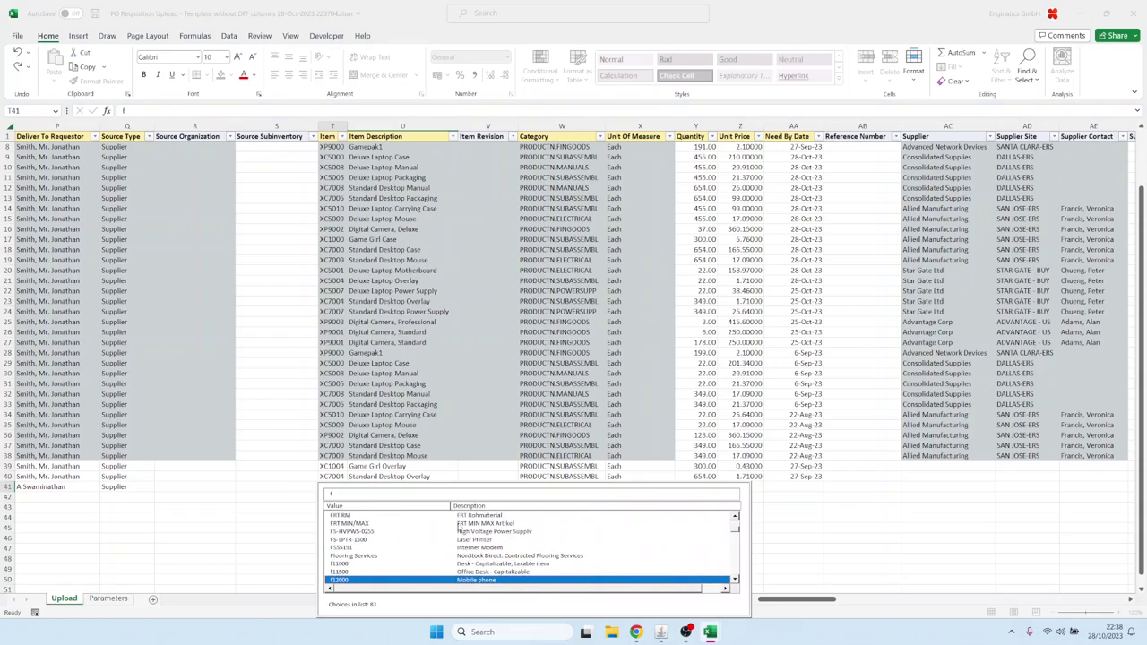
pyautogui.press('Down')
pyautogui.press('Down')
pyautogui.press('Down')
pyautogui.press('Down')
pyautogui.press('Down')
pyautogui.press('Down')
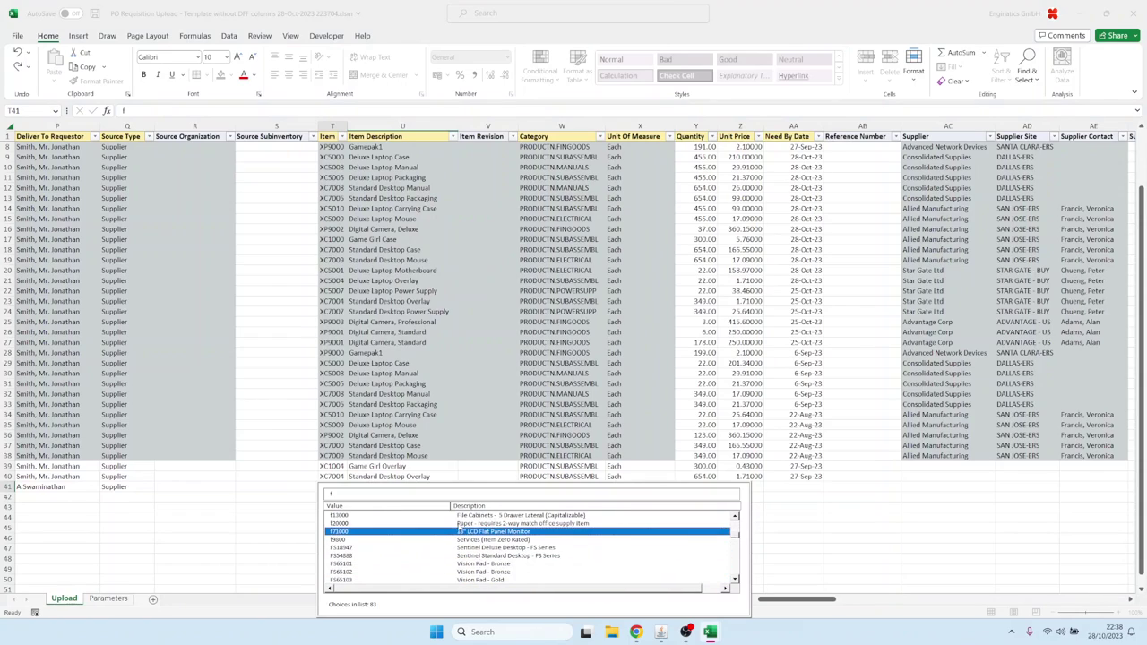
pyautogui.press('Down')
pyautogui.press('Down')
pyautogui.press('Down')
pyautogui.press('Down')
pyautogui.press('Down')
pyautogui.press('Down')
pyautogui.press('Down')
pyautogui.press('Down')
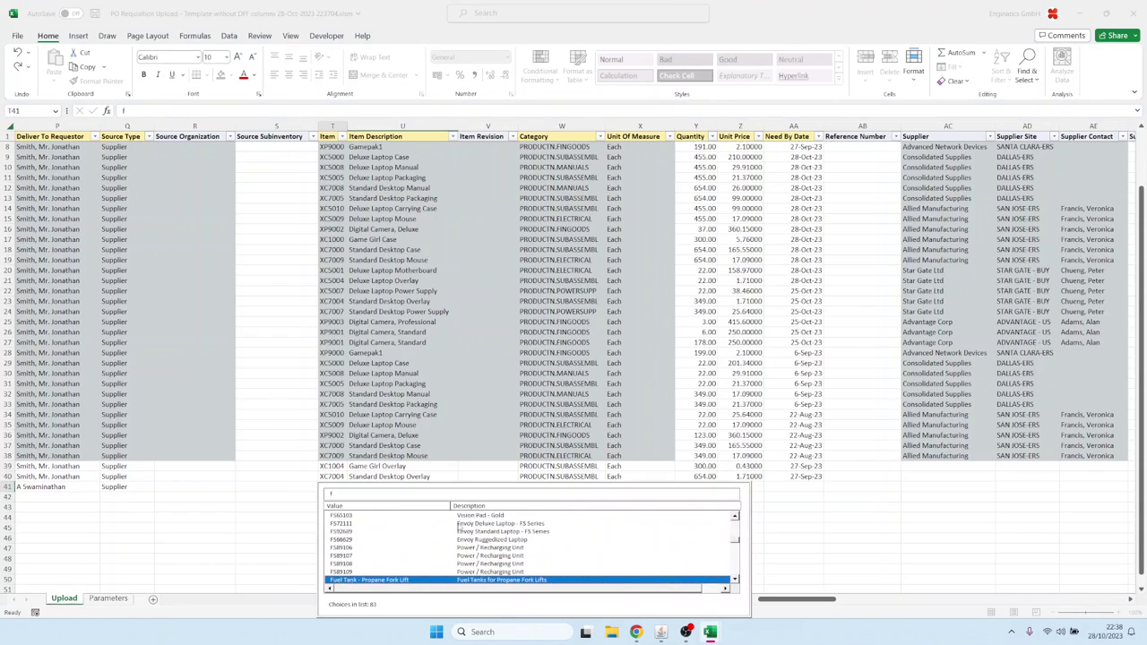
pyautogui.press('Up')
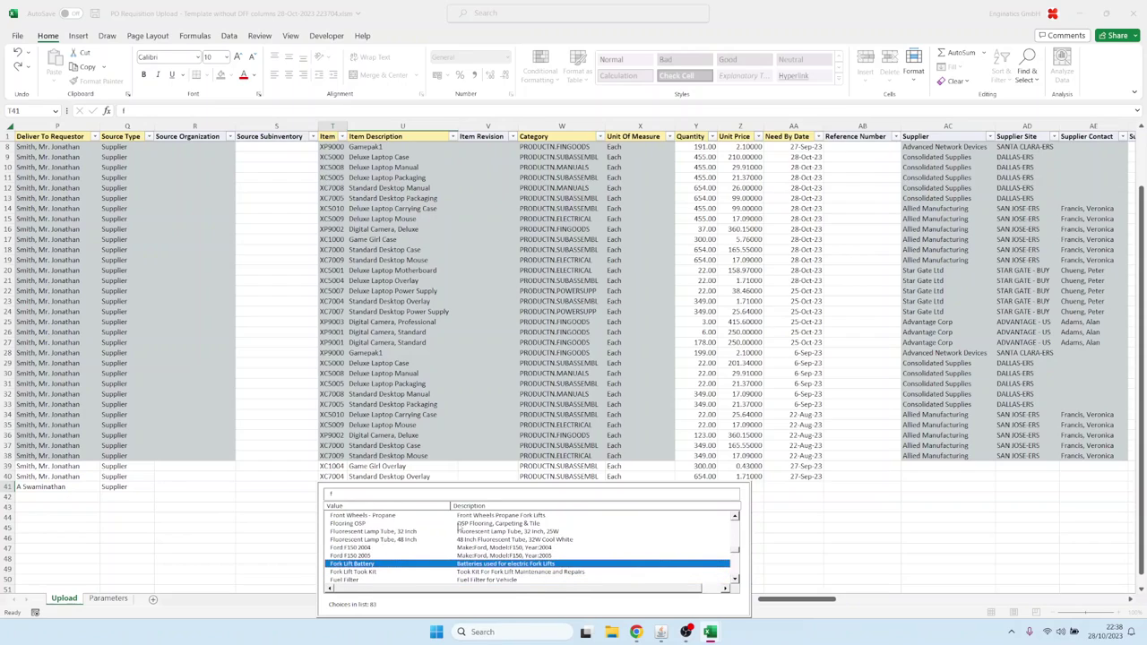
pyautogui.press('Return')
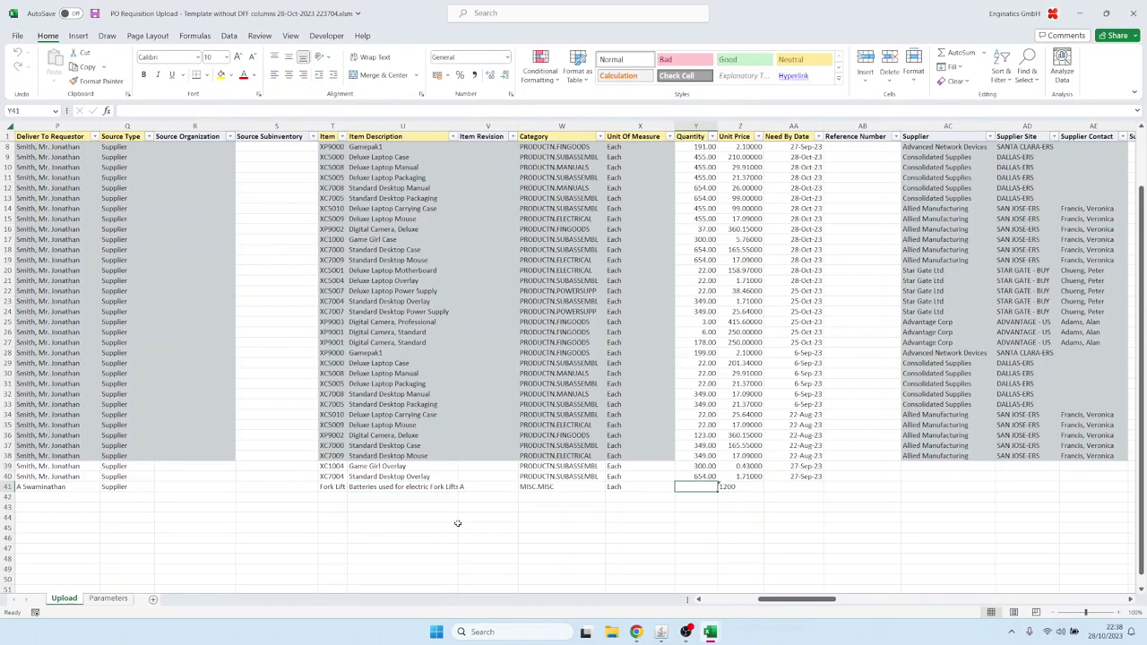
# Step: Set row 41's Quantity to 1 and its Unit Price to 1180
pyautogui.write('1')
pyautogui.press('Tab')
pyautogui.write('1')
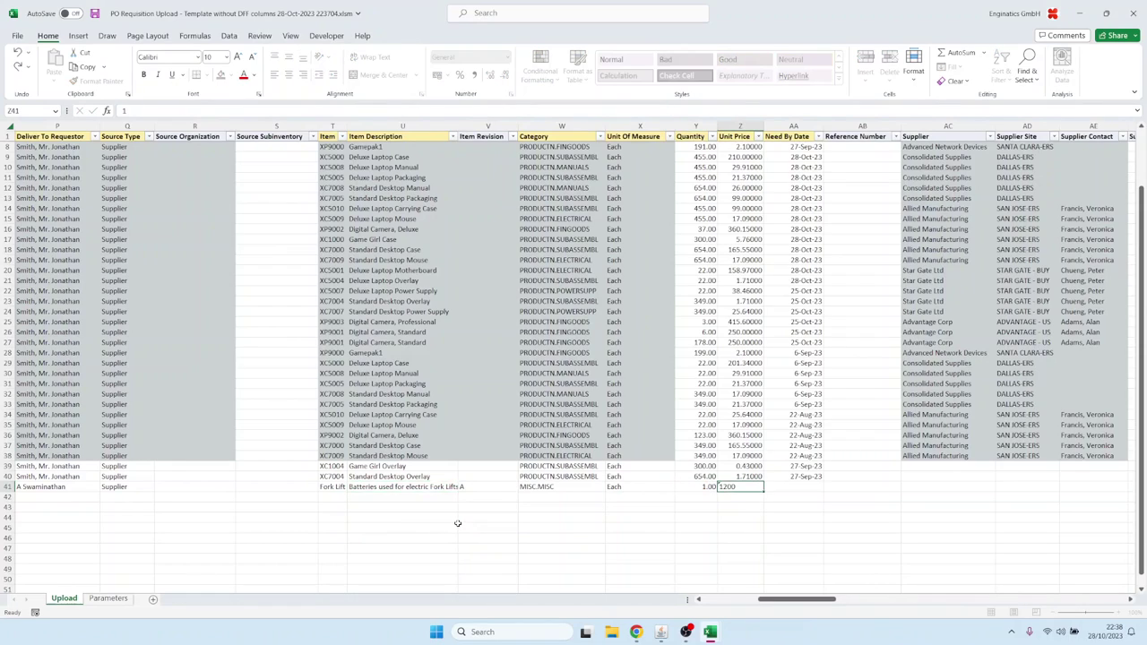
pyautogui.press('Return')
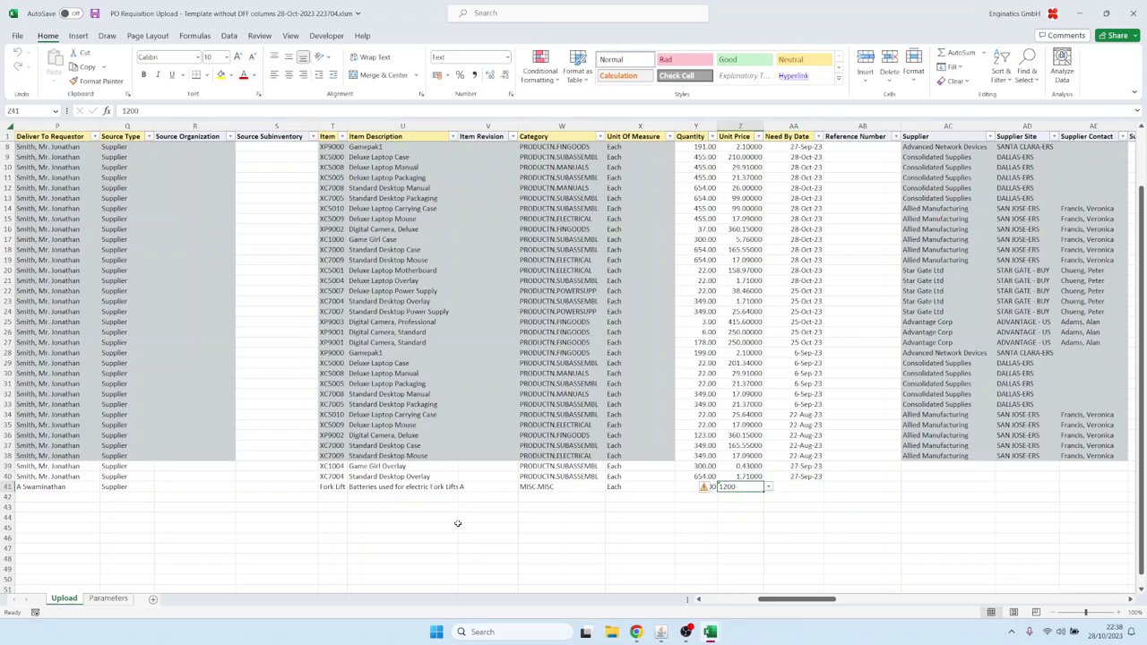
pyautogui.write('1')
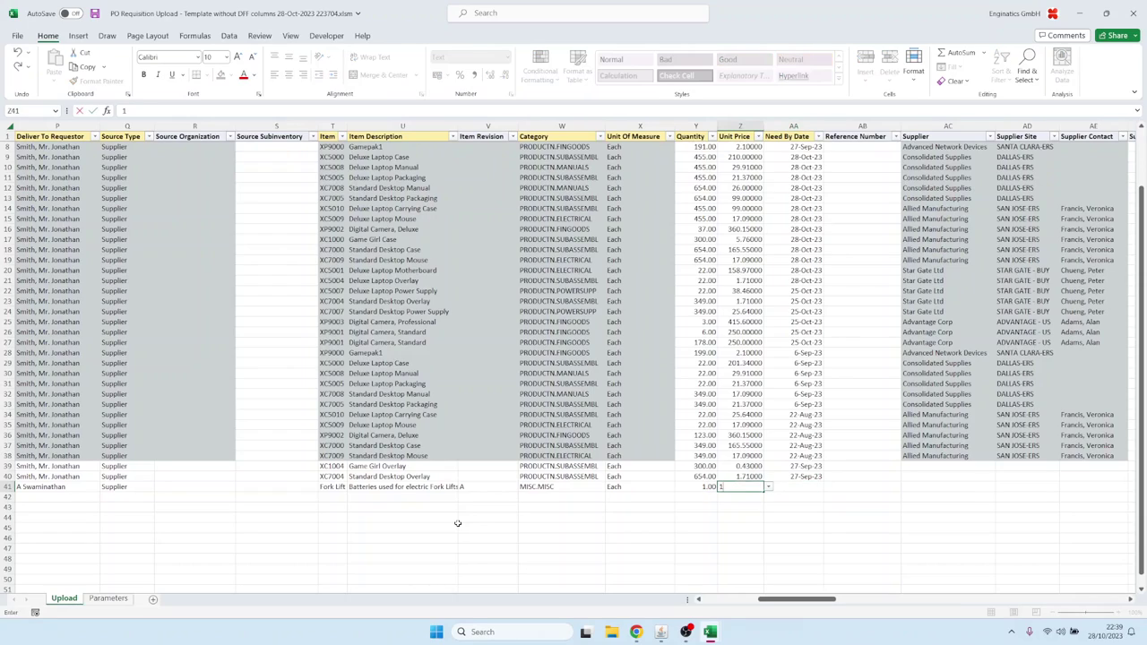
pyautogui.write('180')
pyautogui.press('Tab')
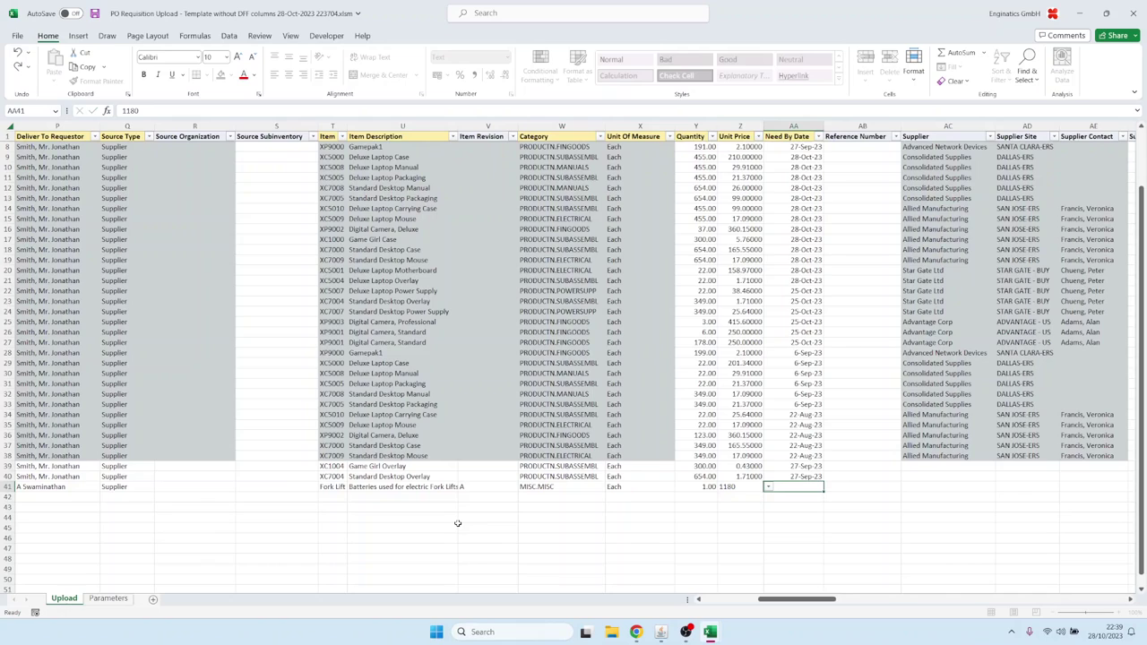
# Step: Set row 41's Need By Date to 1-Jan-23 and save the workbook
pyautogui.write('1jan23')
pyautogui.press('Tab')
pyautogui.press('Home')
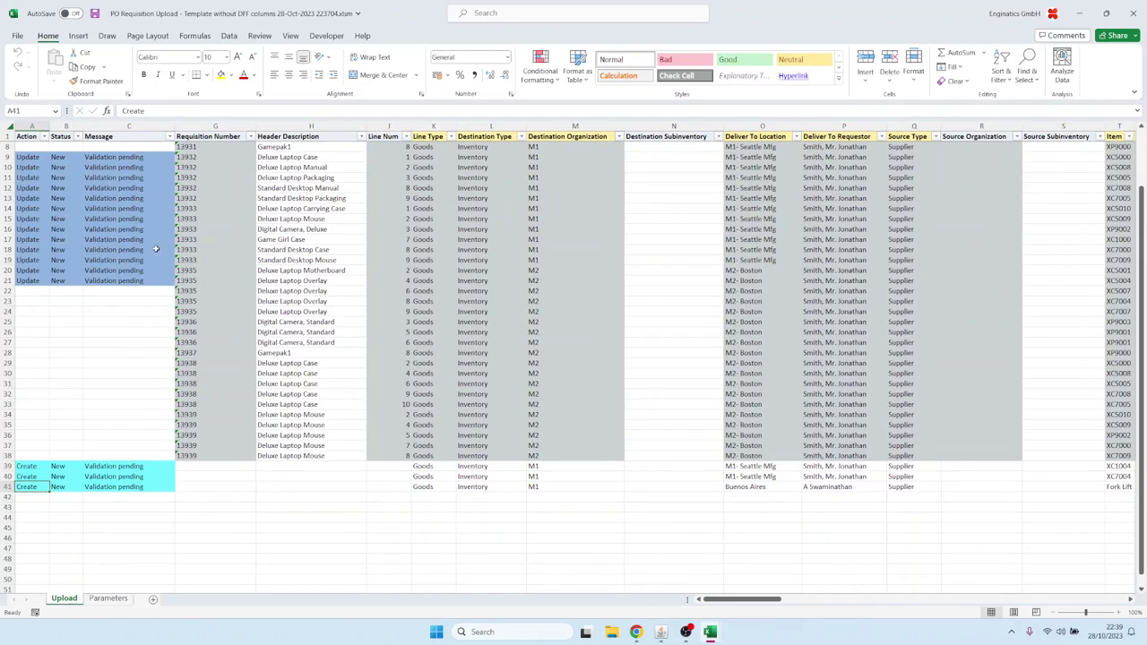
pyautogui.hotkey('ctrl', 's')
# Step: Switch to Oracle Applications, open the upload page and submit the PO Requisition Upload workbook 28-Oct-2023 223704.xlsm from Downloads, closing the page when done
pyautogui.click(660, 632)
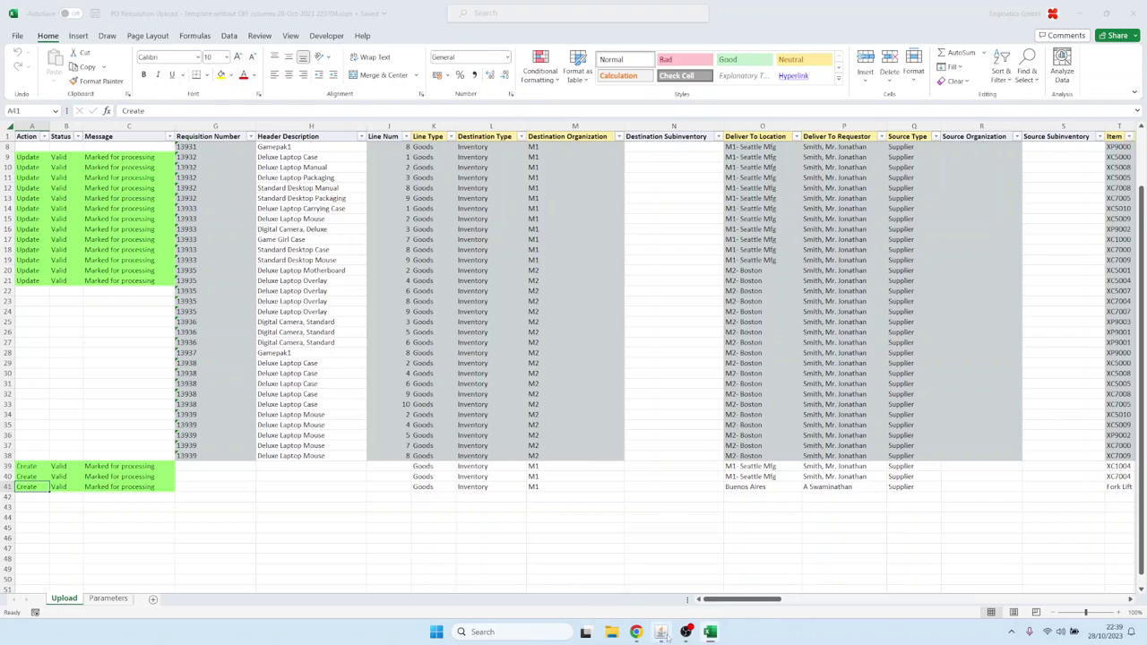
pyautogui.click(72, 141)
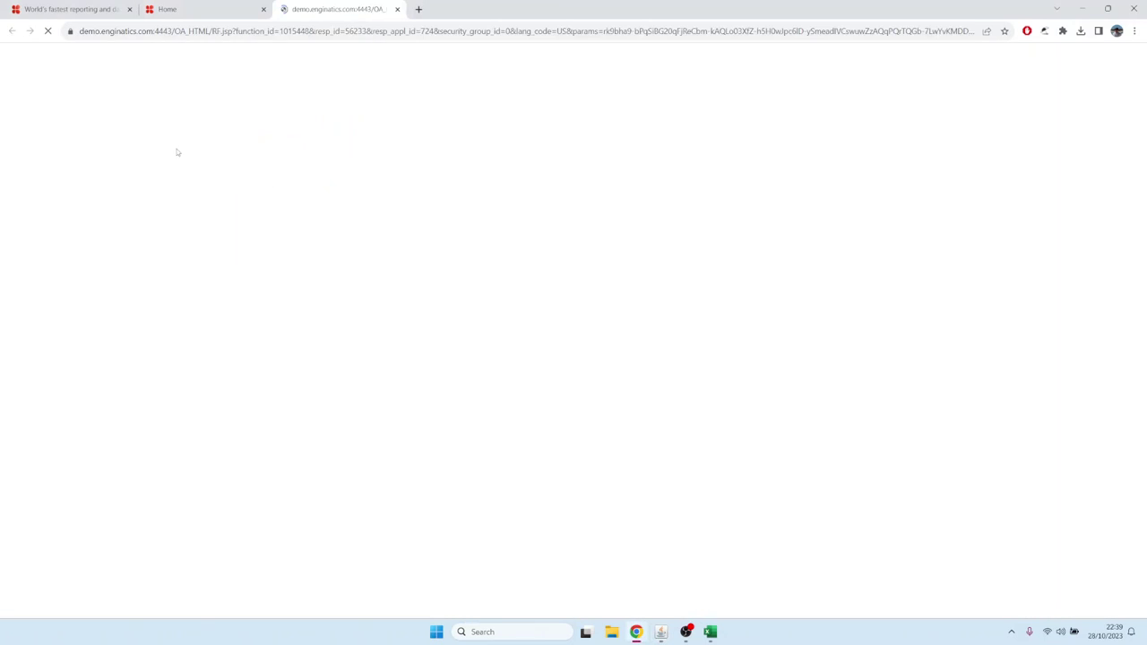
pyautogui.click(104, 114)
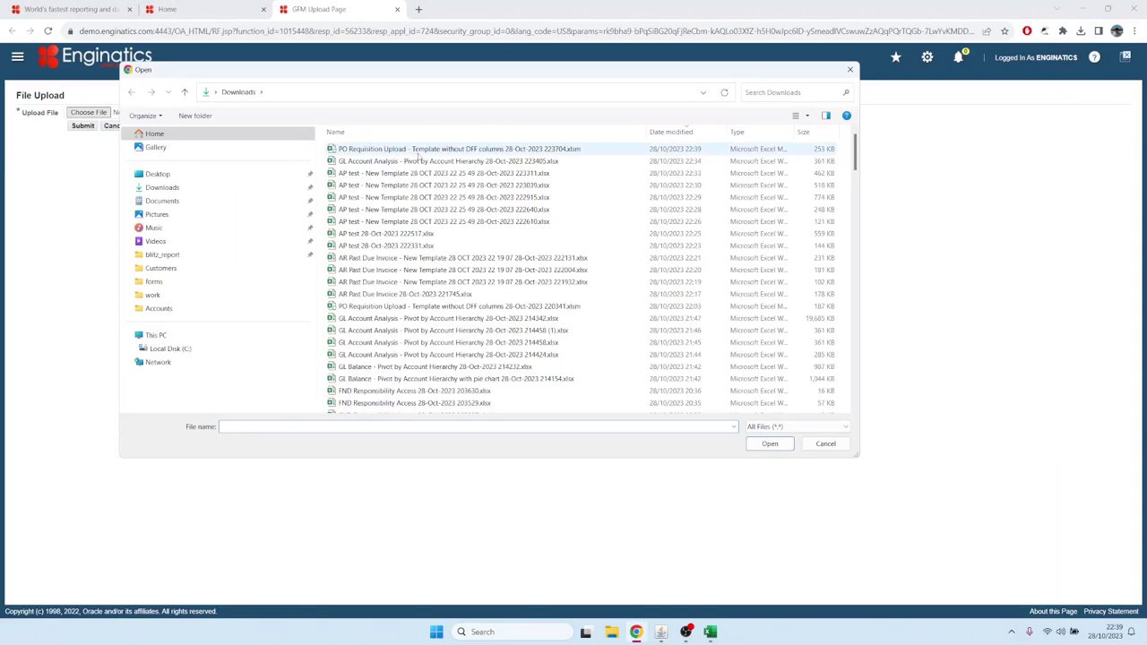
pyautogui.click(457, 149)
pyautogui.click(770, 443)
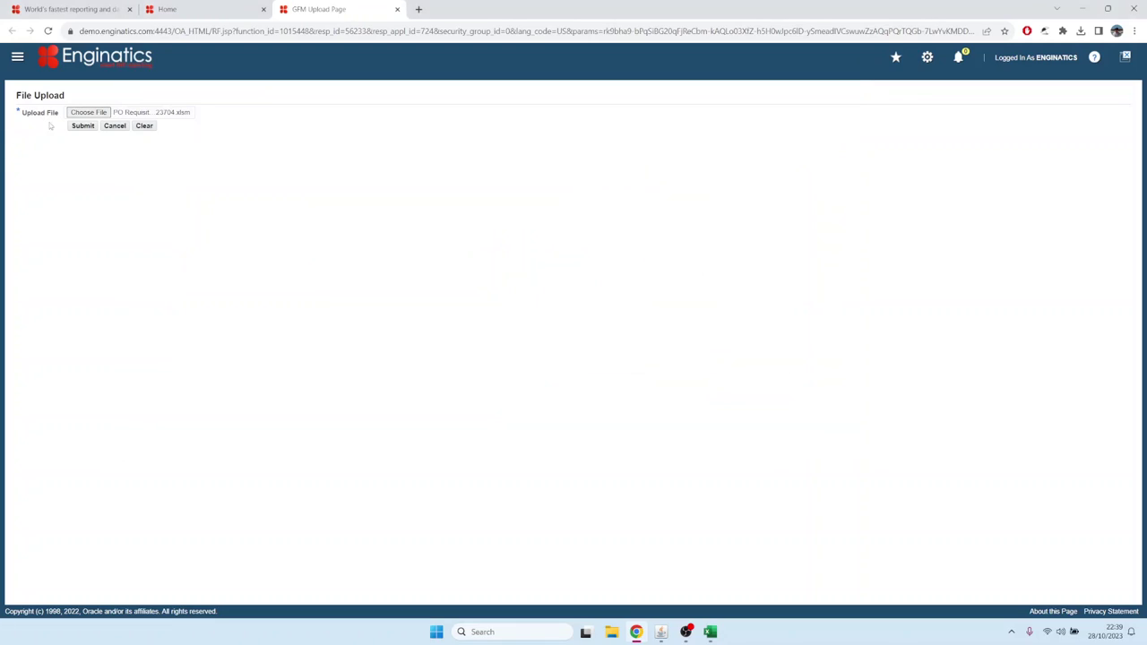
pyautogui.click(83, 126)
pyautogui.click(397, 9)
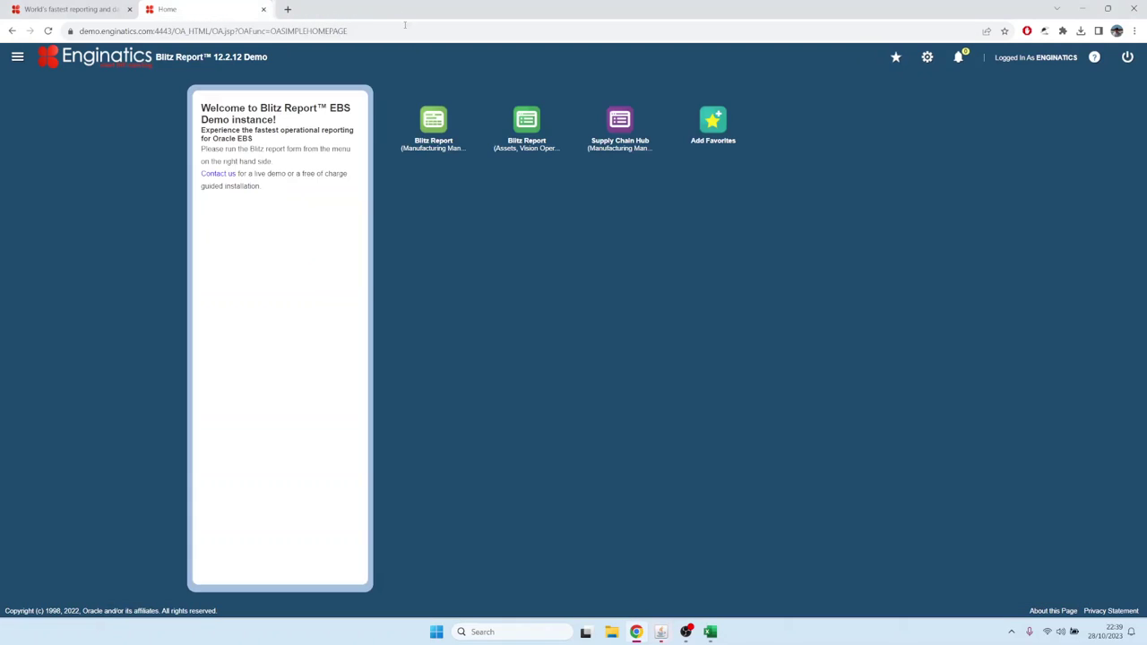
# Step: Return to Oracle Applications, switch to the upload result workbook in Excel and read the Message cells of the updated and newly created lines
pyautogui.click(660, 633)
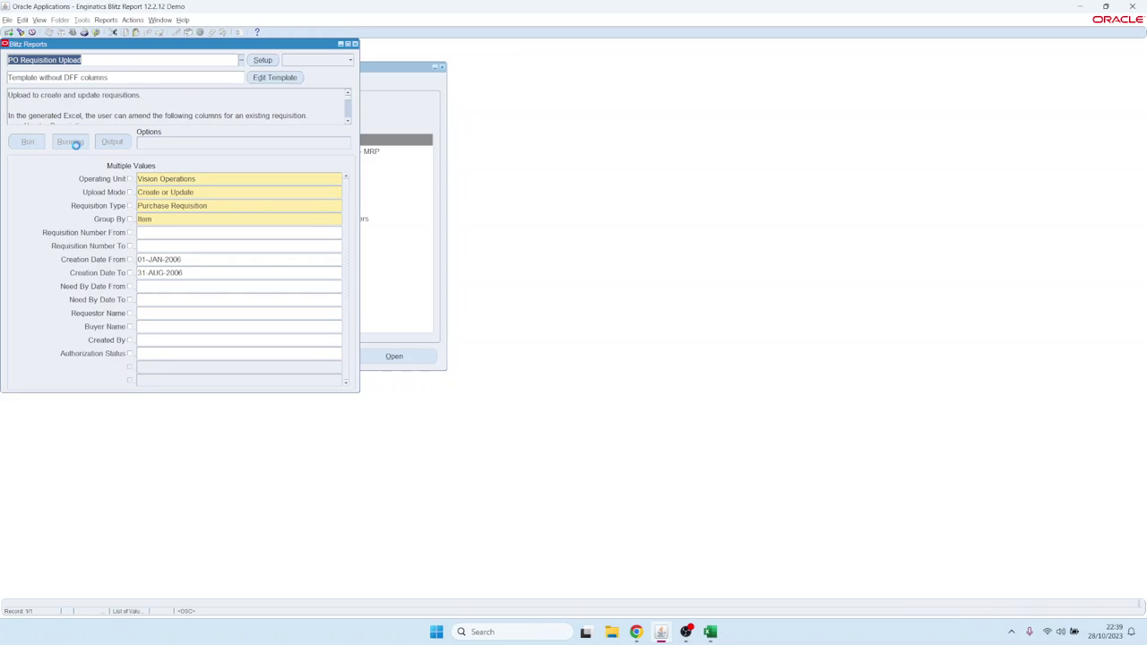
pyautogui.hotkey('alt', 'Tab')
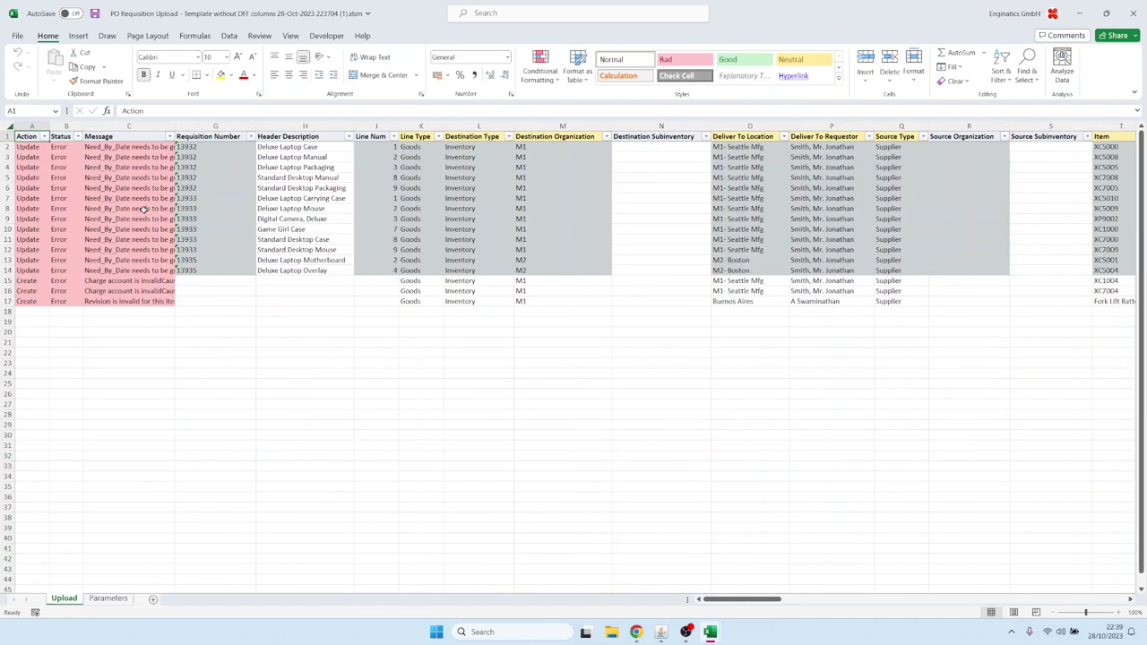
pyautogui.click(113, 149)
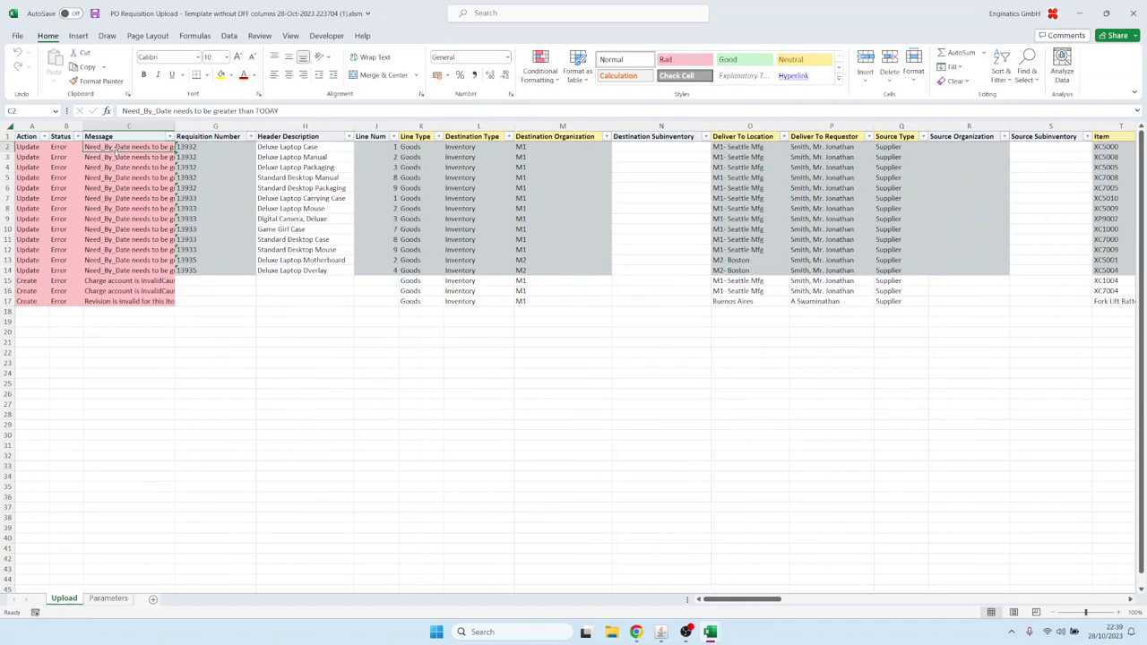
pyautogui.doubleClick(114, 149)
pyautogui.press('Escape')
pyautogui.click(108, 178)
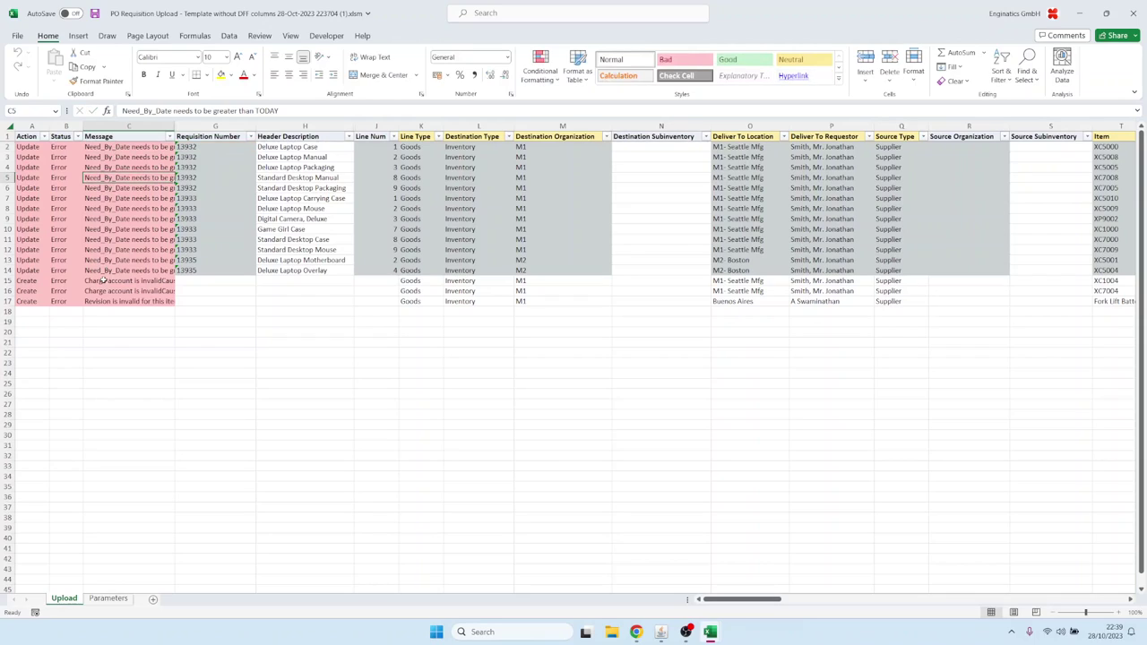
pyautogui.click(103, 283)
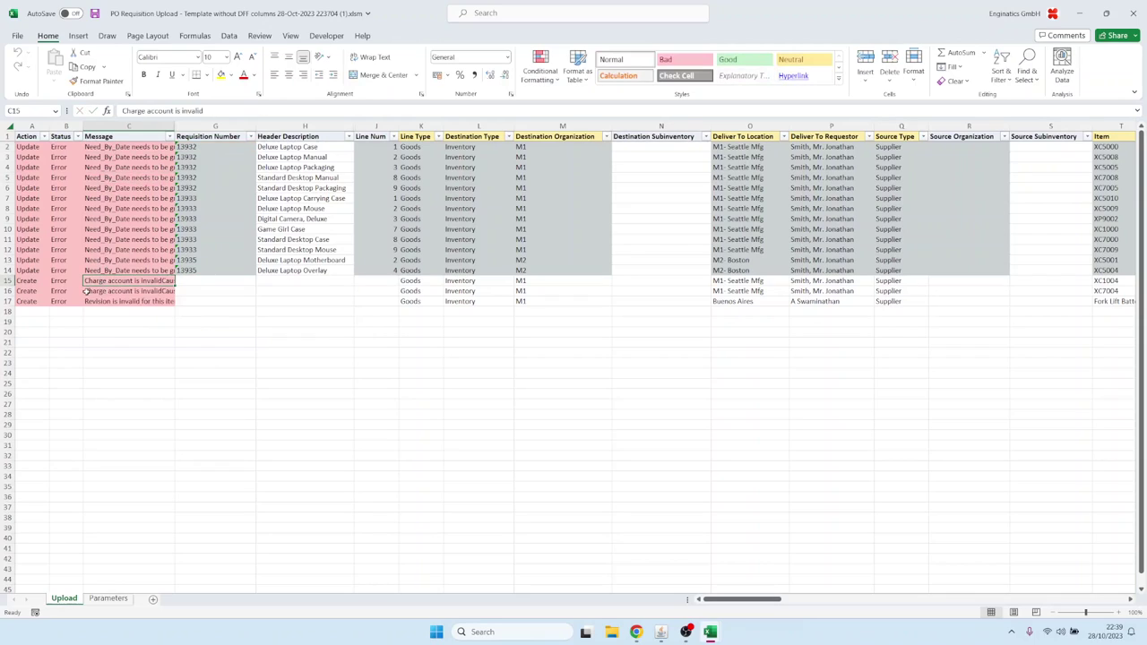
pyautogui.click(103, 302)
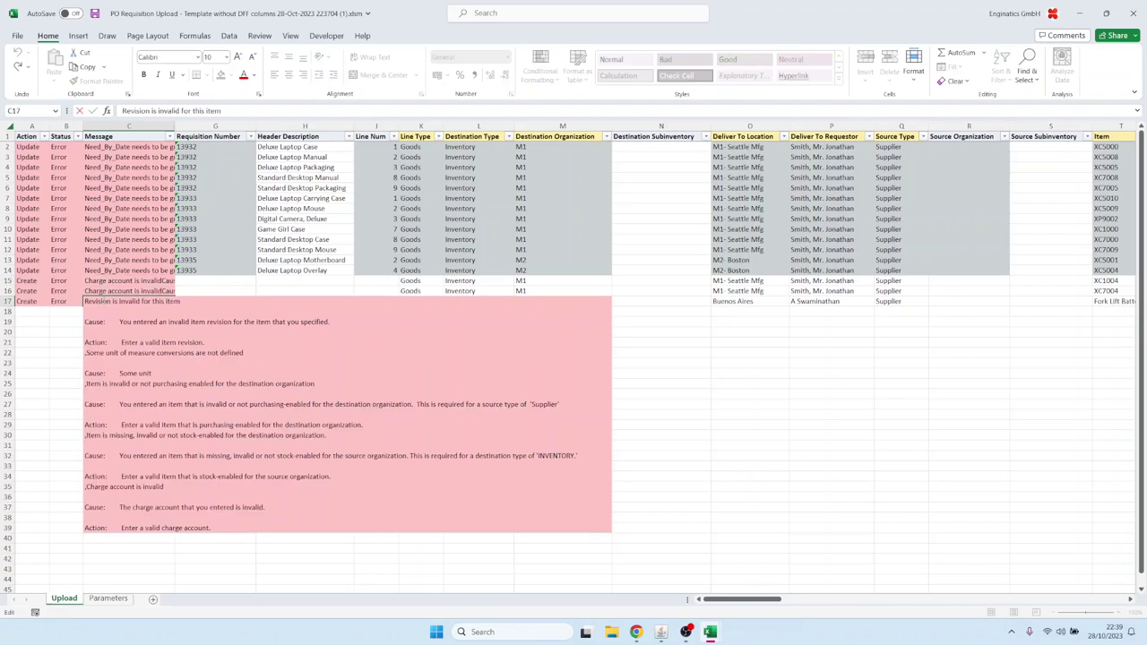
# Step: Set the Need By Date in row 2 to 30-Oct-23
pyautogui.click(101, 148)
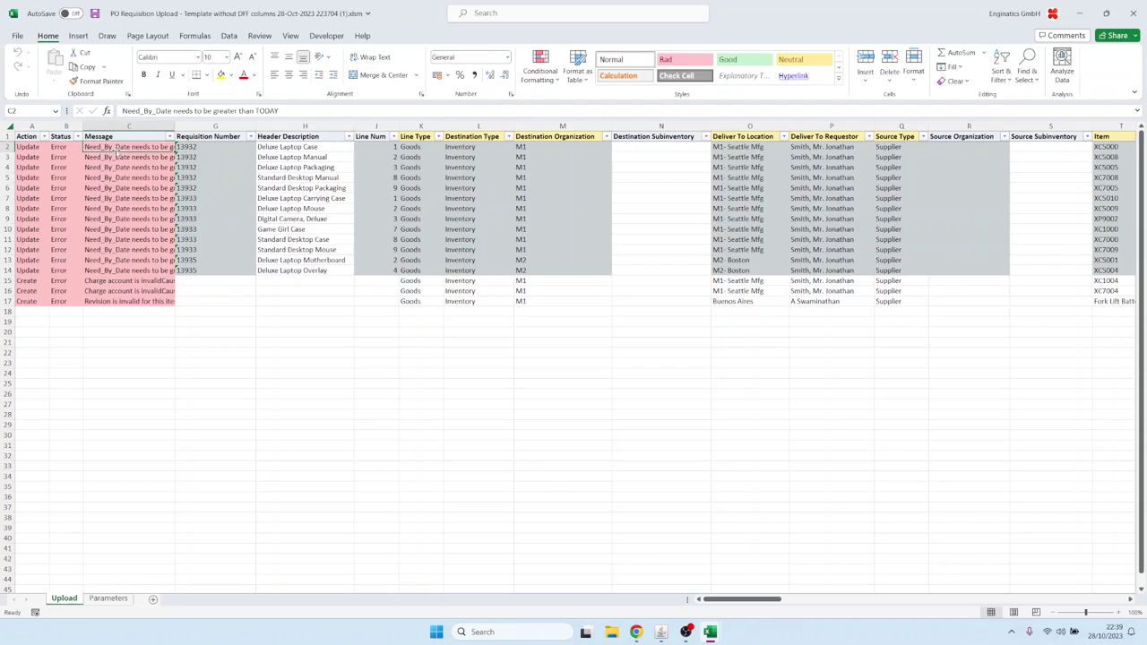
pyautogui.press('Right')
pyautogui.press('Right')
pyautogui.press('Right')
pyautogui.press('Right')
pyautogui.press('Right')
pyautogui.press('Right')
pyautogui.press('Right')
pyautogui.press('Right')
pyautogui.press('Right')
pyautogui.press('Right')
pyautogui.press('Right')
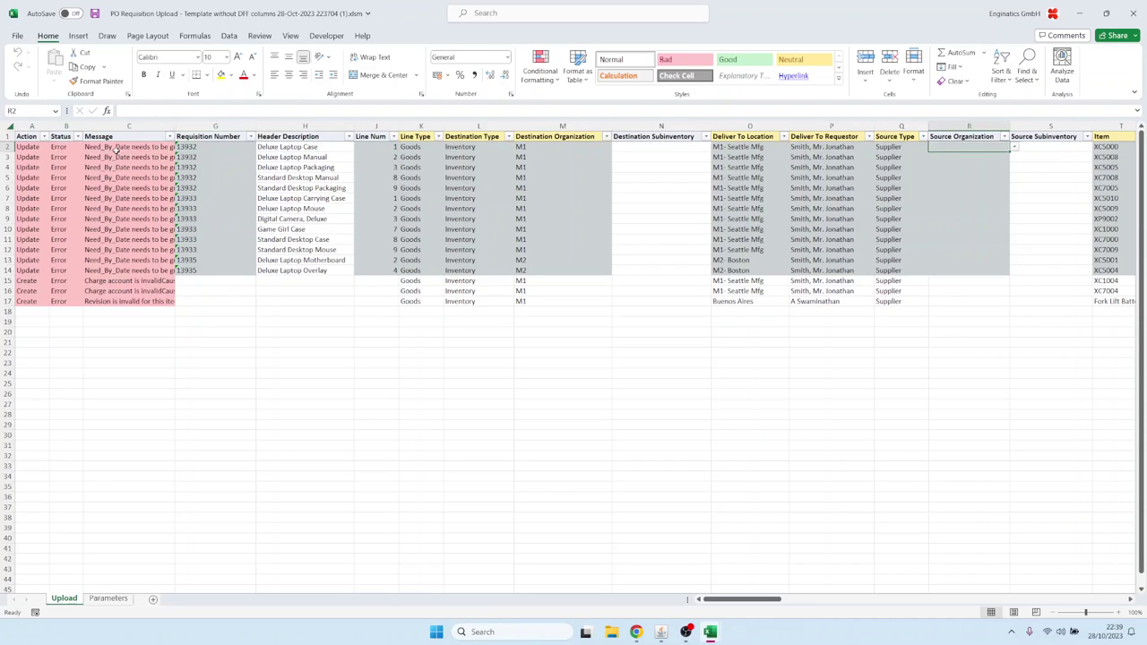
pyautogui.press('Right')
pyautogui.press('Right')
pyautogui.press('Right')
pyautogui.press('Right')
pyautogui.press('Right')
pyautogui.press('Right')
pyautogui.press('Right')
pyautogui.press('Right')
pyautogui.press('Right')
pyautogui.press('Right')
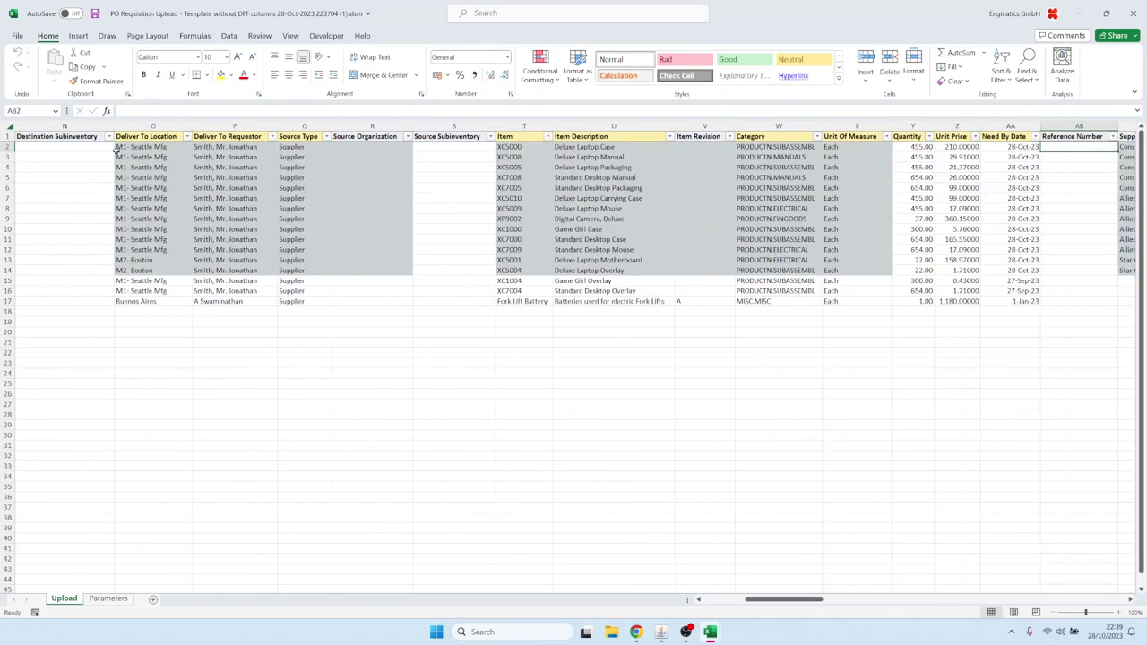
pyautogui.press('Left')
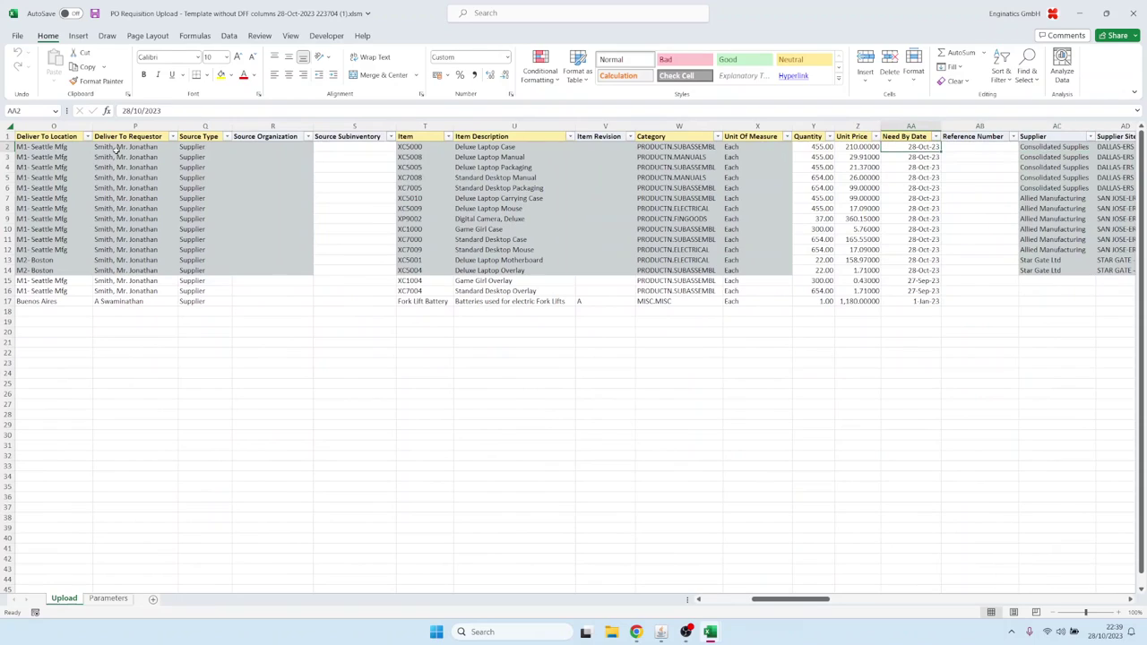
pyautogui.write('30')
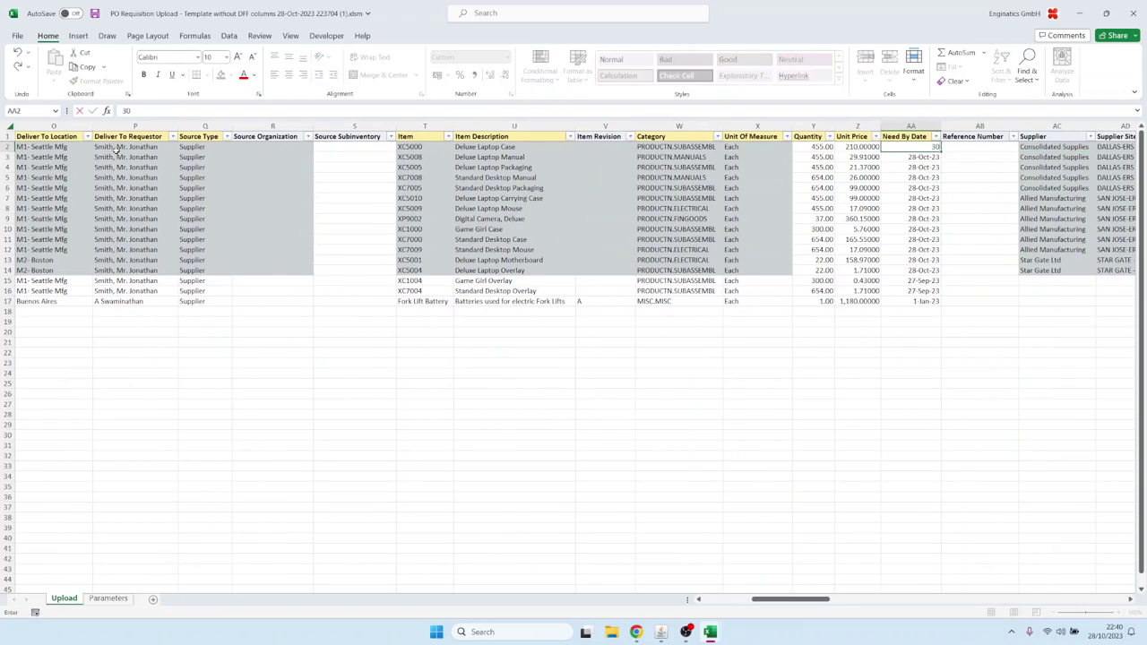
pyautogui.write('oct23')
pyautogui.press('Tab')
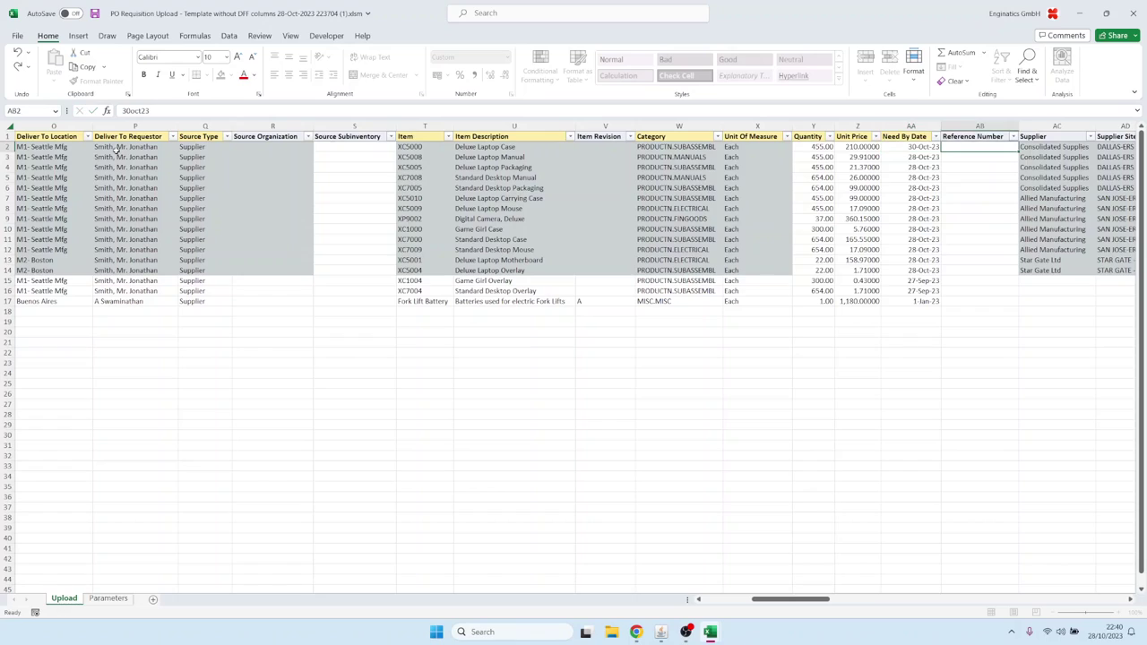
# Step: Copy row 2's Need By Date down through row 14 and return to the start of the sheet
pyautogui.press('Left')
pyautogui.hotkey('ctrl', 'c')
pyautogui.hotkey('shift', 'Down')
pyautogui.hotkey('shift', 'Down')
pyautogui.hotkey('shift', 'Down')
pyautogui.hotkey('shift', 'Down')
pyautogui.hotkey('shift', 'Down')
pyautogui.hotkey('shift', 'Down')
pyautogui.hotkey('shift', 'Down')
pyautogui.hotkey('shift', 'Down')
pyautogui.hotkey('shift', 'Down')
pyautogui.hotkey('shift', 'Down')
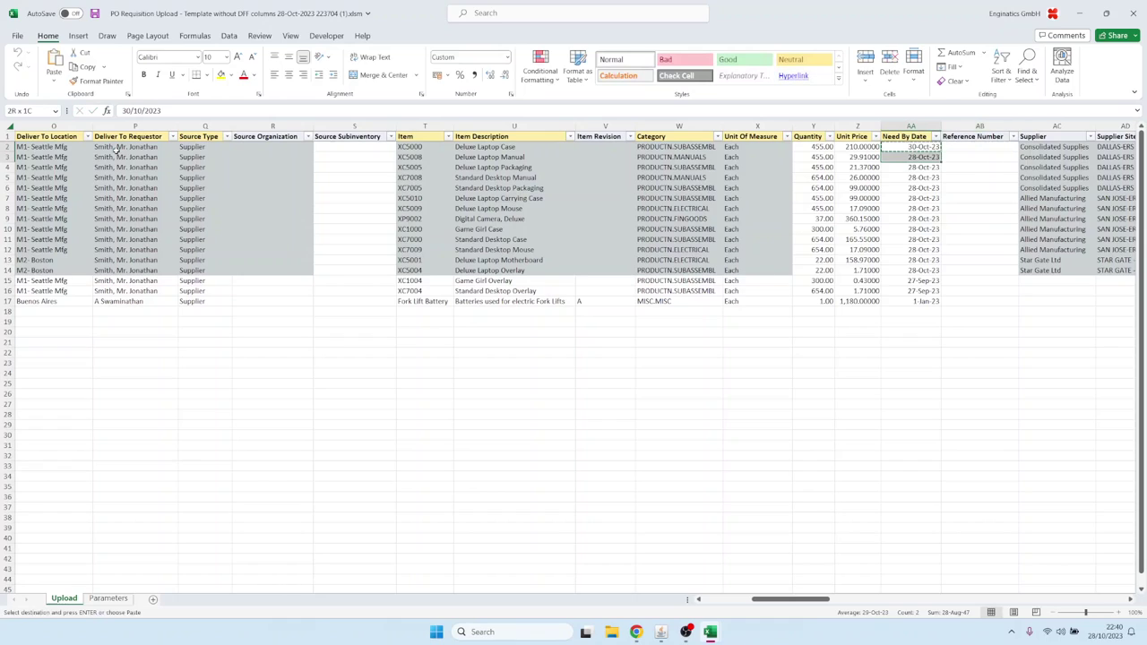
pyautogui.hotkey('shift', 'Down')
pyautogui.hotkey('shift', 'Down')
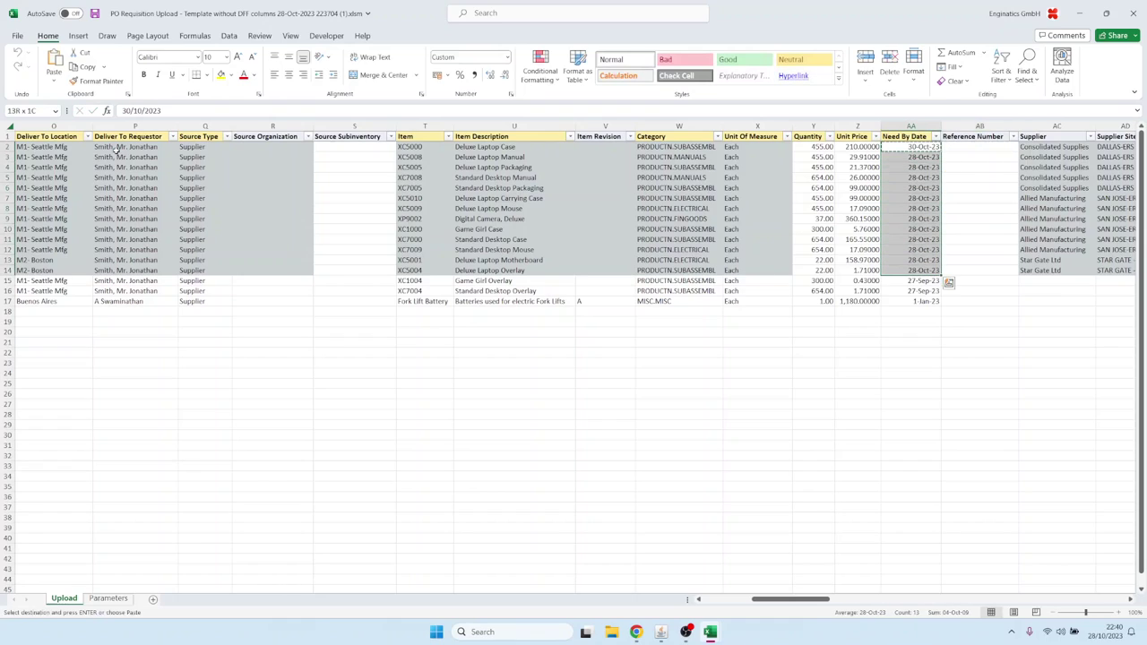
pyautogui.hotkey('ctrl', 'v')
pyautogui.press('Escape')
pyautogui.hotkey('ctrl', 'Home')
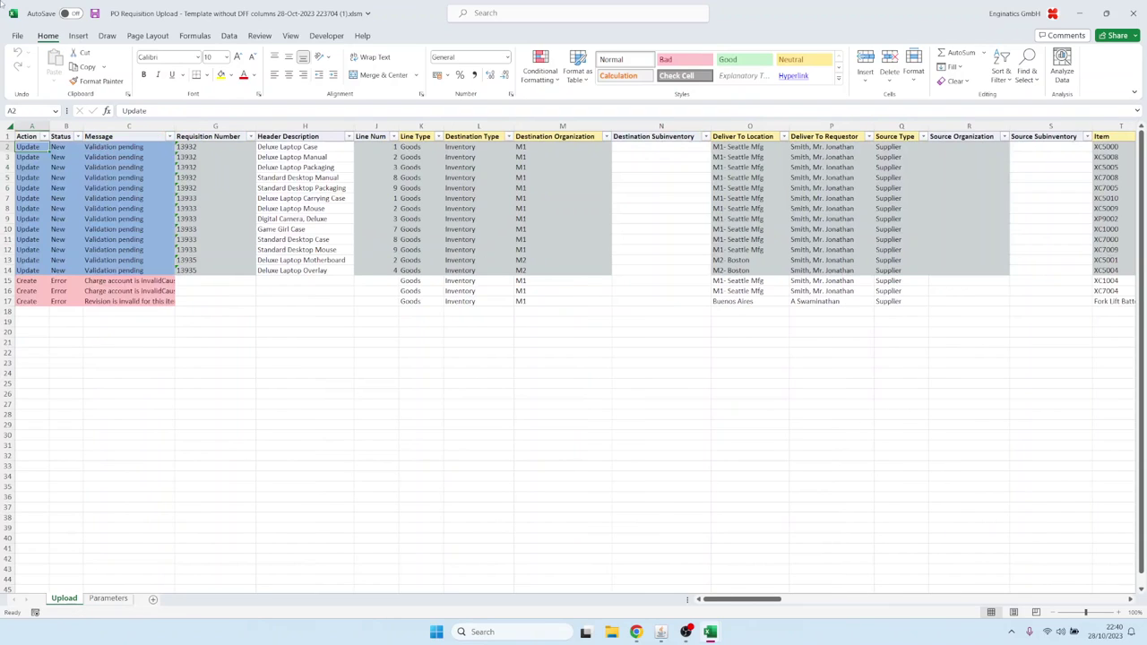
# Step: Copy Charge Account Segment1 to Segment5 from rows 12 to 14 into the rejected Create lines in rows 15 to 17
pyautogui.click(95, 282)
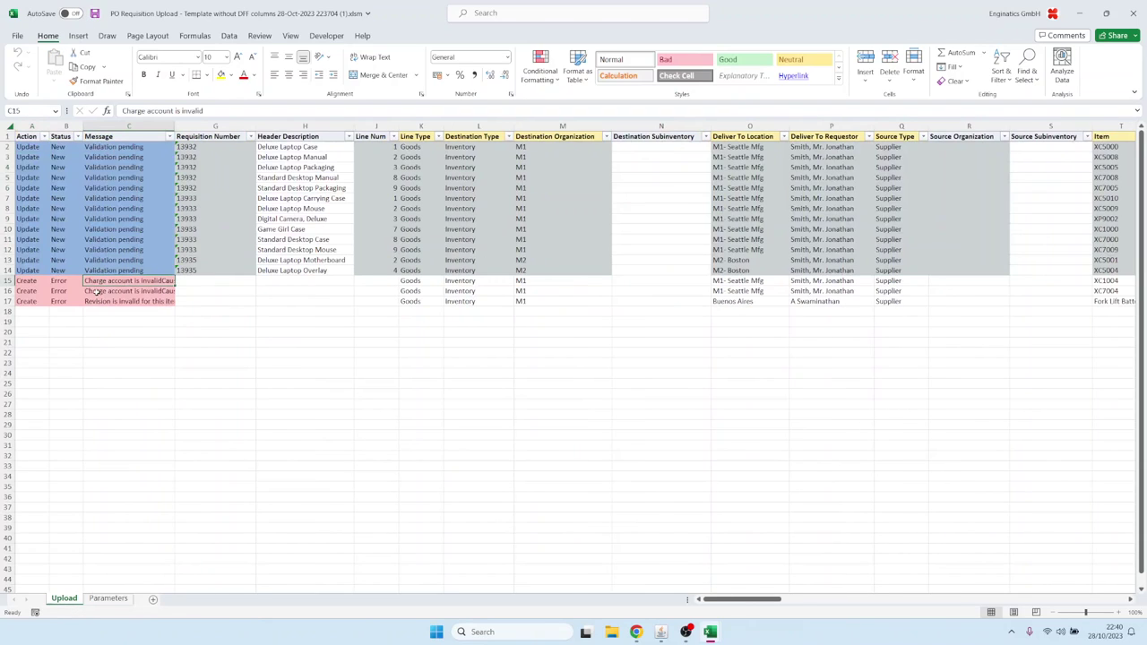
pyautogui.click(207, 277)
pyautogui.press('Right')
pyautogui.press('Right')
pyautogui.press('Right')
pyautogui.press('Right')
pyautogui.press('Right')
pyautogui.press('Right')
pyautogui.press('Right')
pyautogui.press('Right')
pyautogui.press('Right')
pyautogui.press('Right')
pyautogui.press('Right')
pyautogui.press('Right')
pyautogui.press('Right')
pyautogui.press('Right')
pyautogui.press('Right')
pyautogui.press('Right')
pyautogui.press('Right')
pyautogui.press('Right')
pyautogui.press('Right')
pyautogui.press('Right')
pyautogui.press('Right')
pyautogui.press('Right')
pyautogui.press('Right')
pyautogui.press('Right')
pyautogui.press('Right')
pyautogui.press('Right')
pyautogui.press('Right')
pyautogui.press('Right')
pyautogui.press('Right')
pyautogui.press('Right')
pyautogui.press('Right')
pyautogui.press('Right')
pyautogui.press('Right')
pyautogui.press('Right')
pyautogui.press('Right')
pyautogui.press('Right')
pyautogui.press('Right')
pyautogui.press('Right')
pyautogui.press('Right')
pyautogui.press('Right')
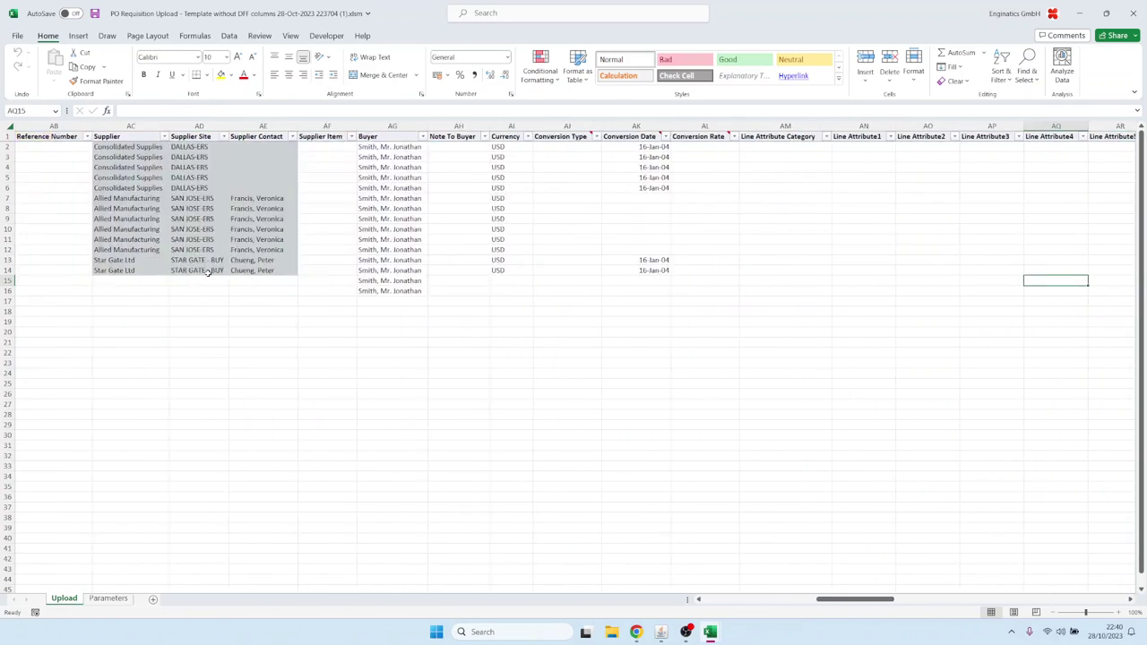
pyautogui.press('Left')
pyautogui.press('Left')
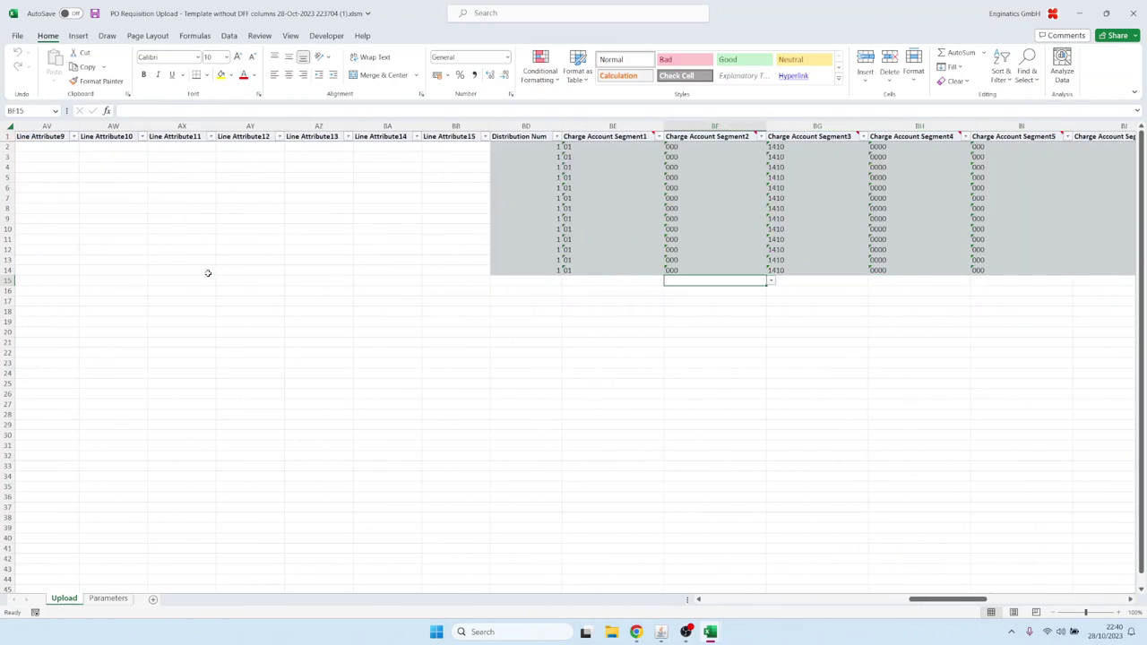
pyautogui.press('Left')
pyautogui.press('Up')
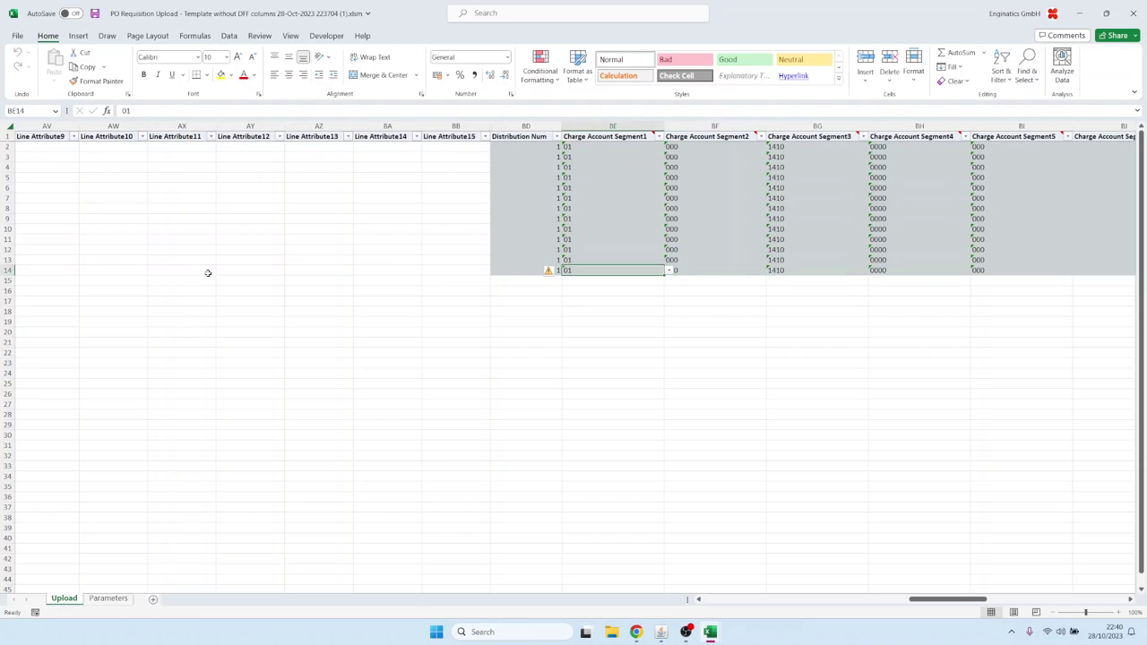
pyautogui.hotkey('shift', 'Up')
pyautogui.hotkey('shift', 'Up')
pyautogui.hotkey('shift', 'Right')
pyautogui.hotkey('shift', 'Right')
pyautogui.hotkey('shift', 'Right')
pyautogui.hotkey('shift', 'Right')
pyautogui.hotkey('shift', 'Right')
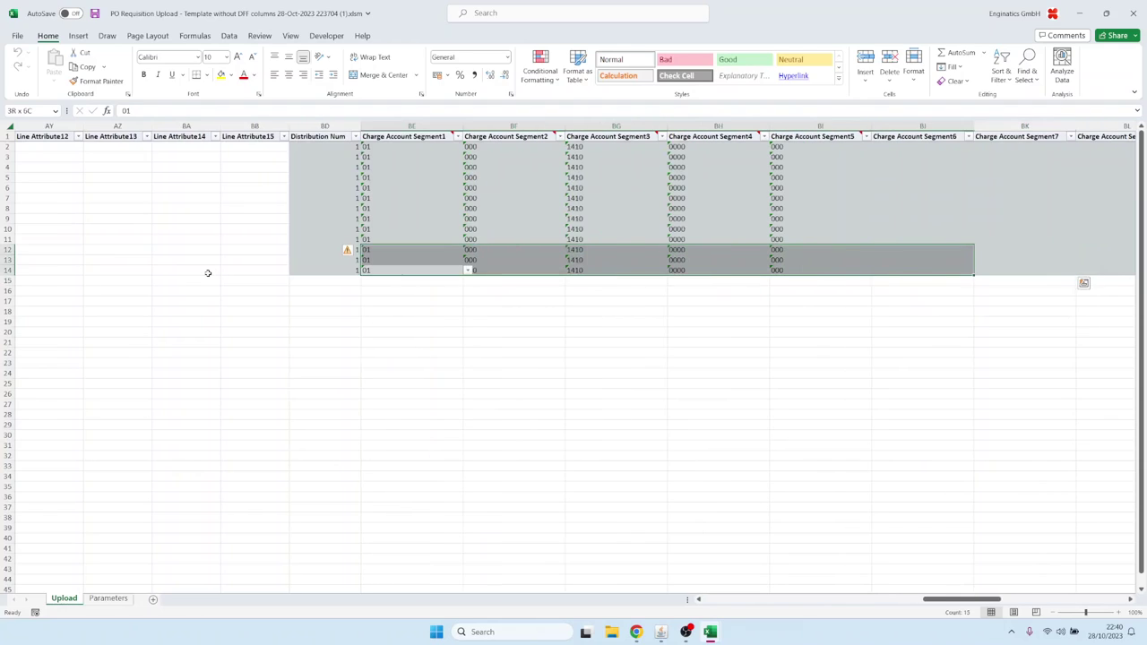
pyautogui.hotkey('shift', 'Left')
pyautogui.hotkey('ctrl', 'c')
pyautogui.press('Down')
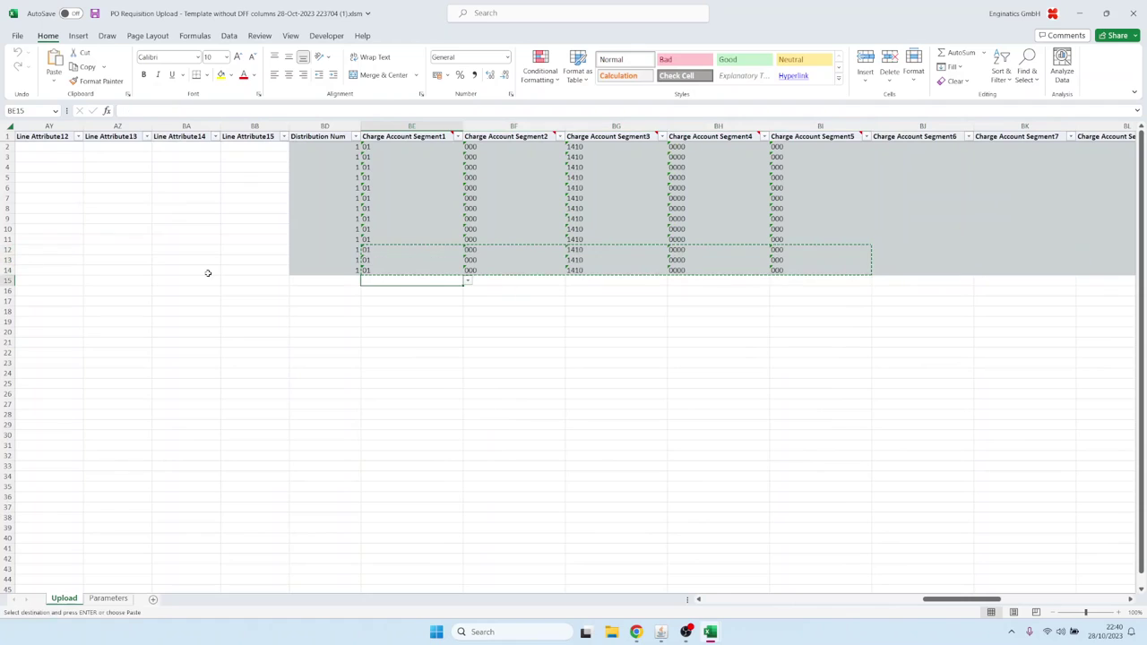
pyautogui.hotkey('ctrl', 'v')
pyautogui.press('Home')
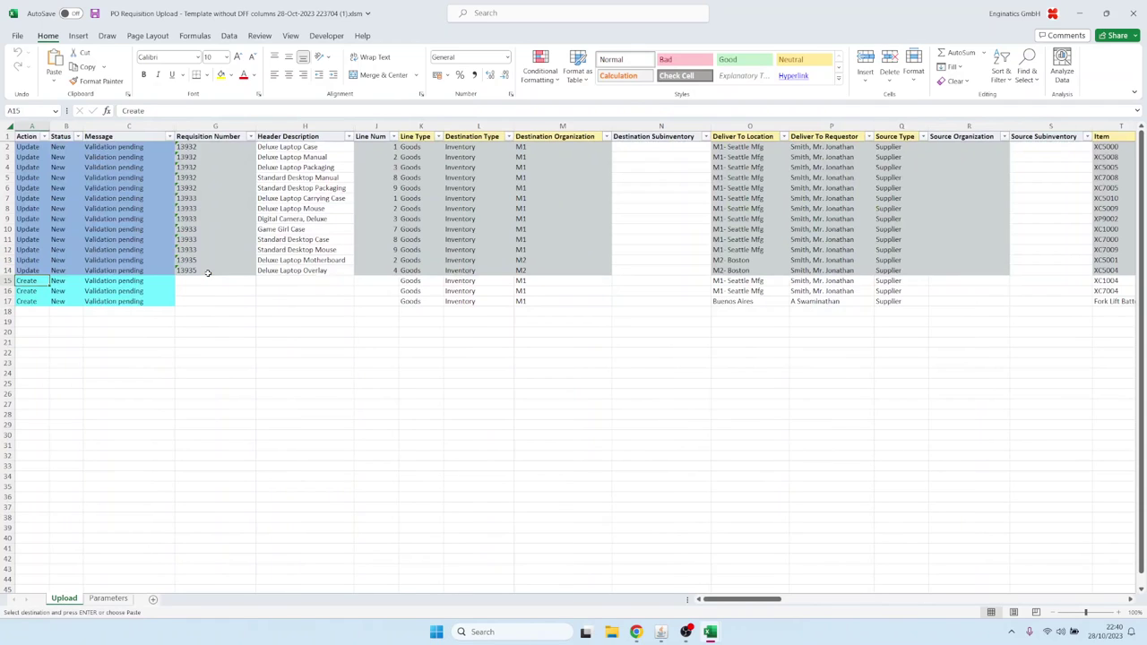
pyautogui.click(94, 13)
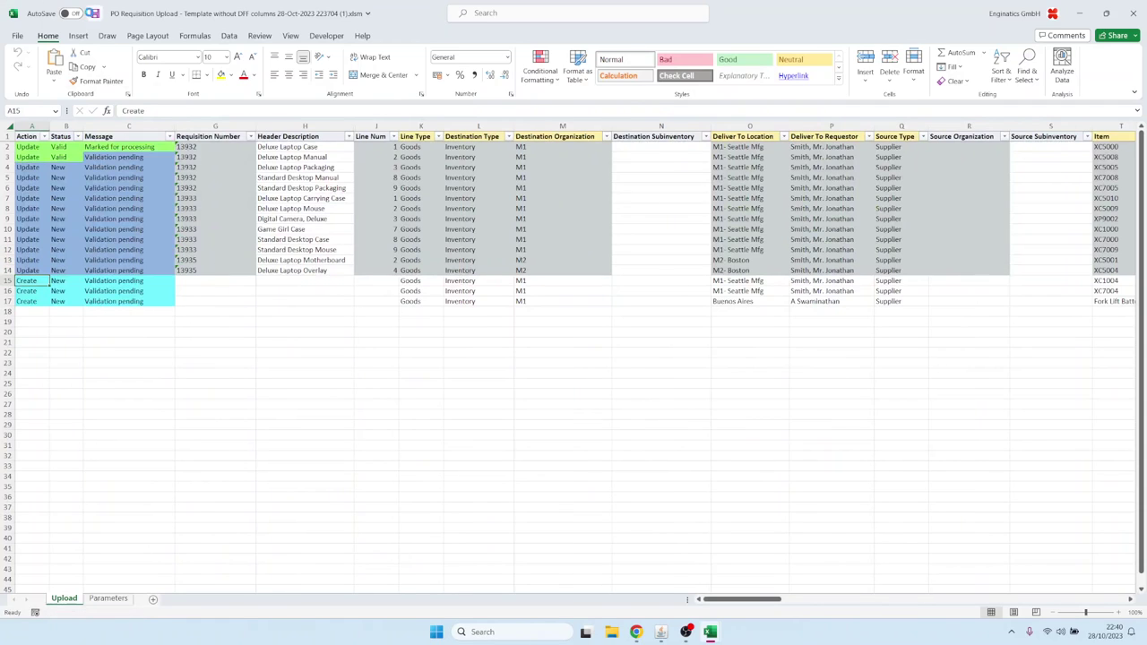
pyautogui.click(663, 632)
pyautogui.click(69, 145)
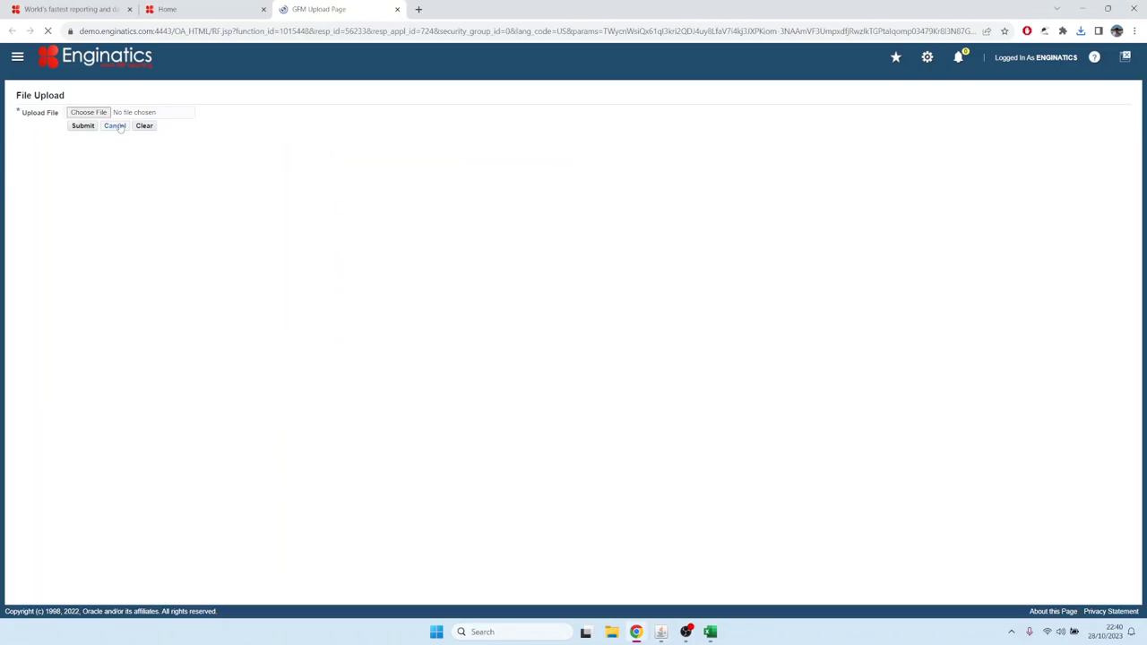
pyautogui.click(101, 114)
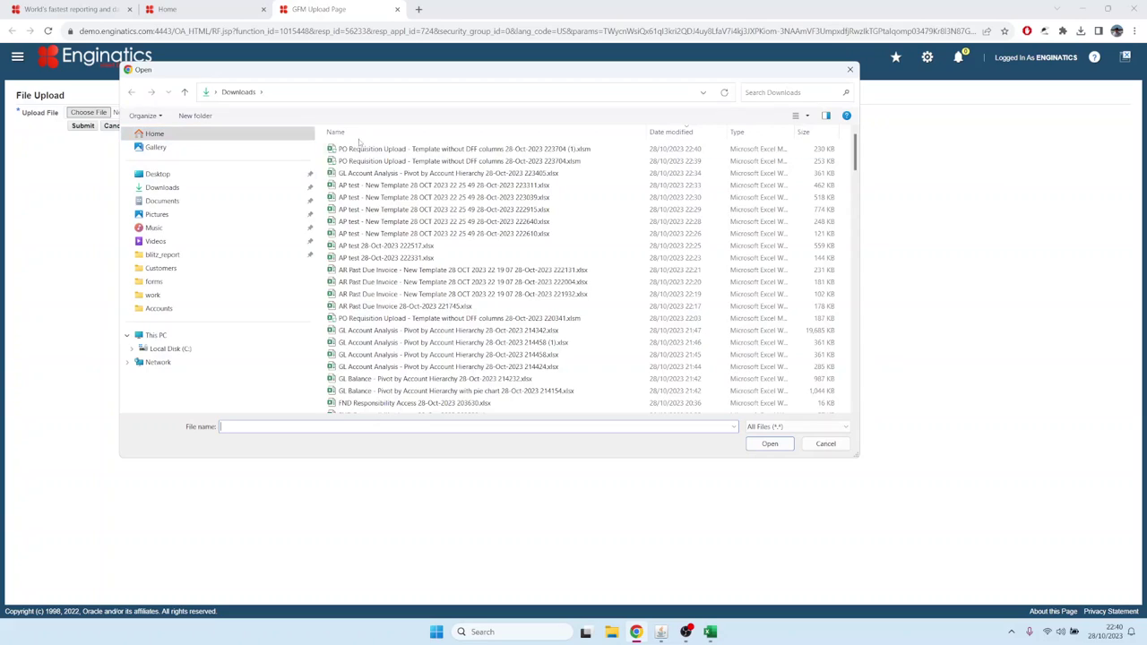
pyautogui.click(457, 149)
pyautogui.click(770, 443)
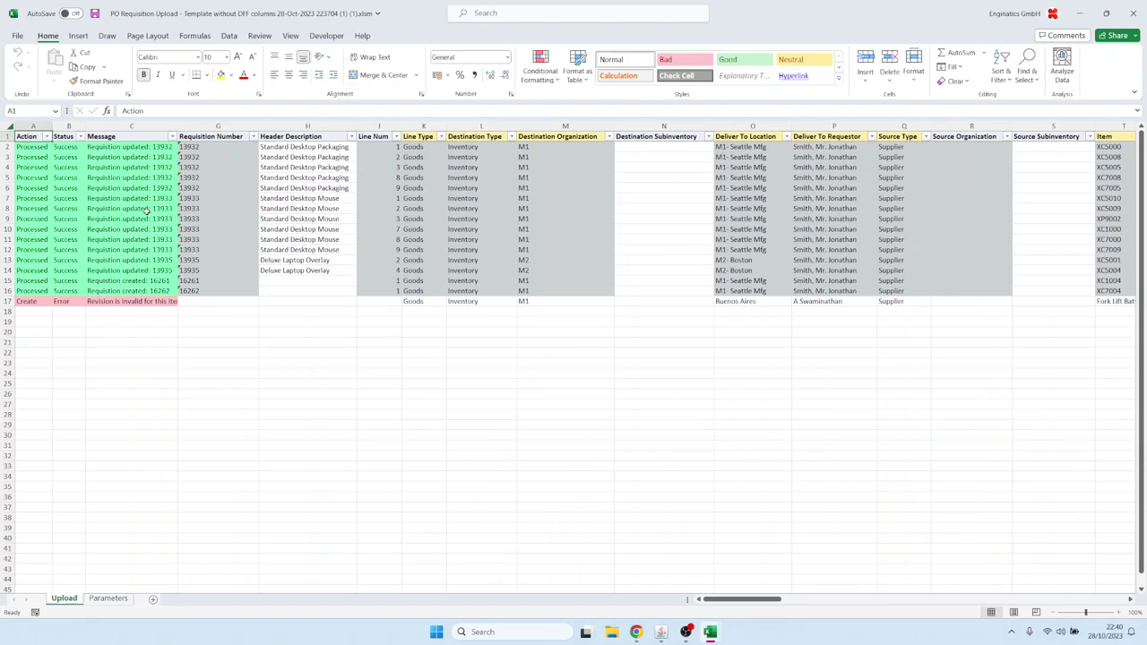
# Step: Read the Message cells of the rejected line in row 17 and the created lines in rows 15 and 16, returning to the sheet's start
pyautogui.doubleClick(114, 302)
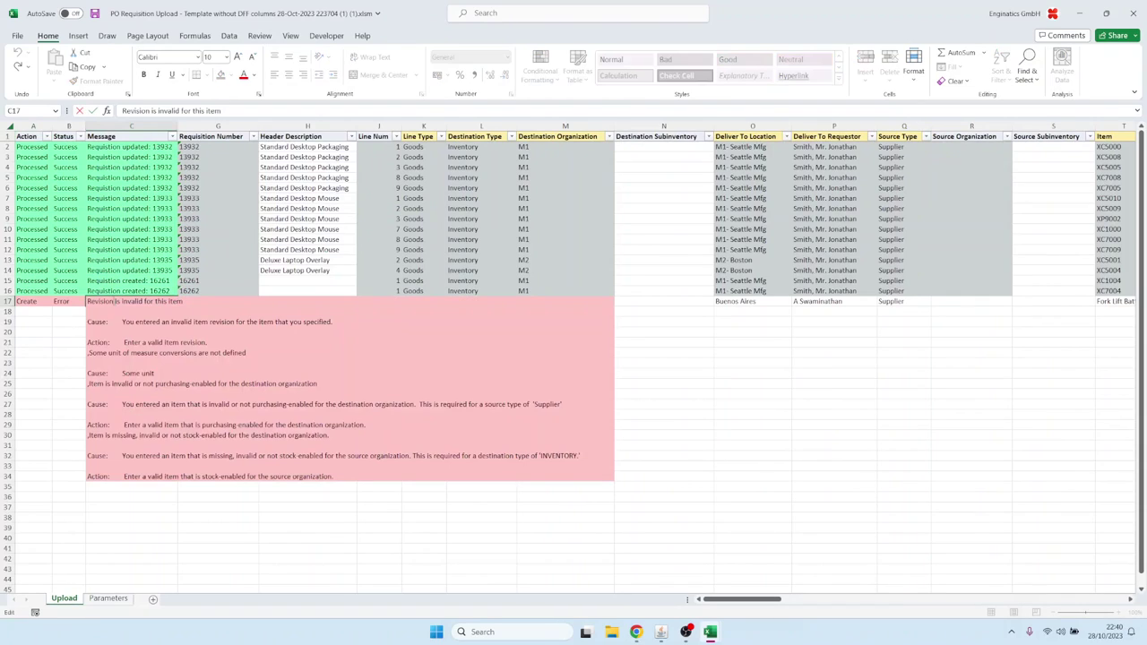
pyautogui.click(65, 300)
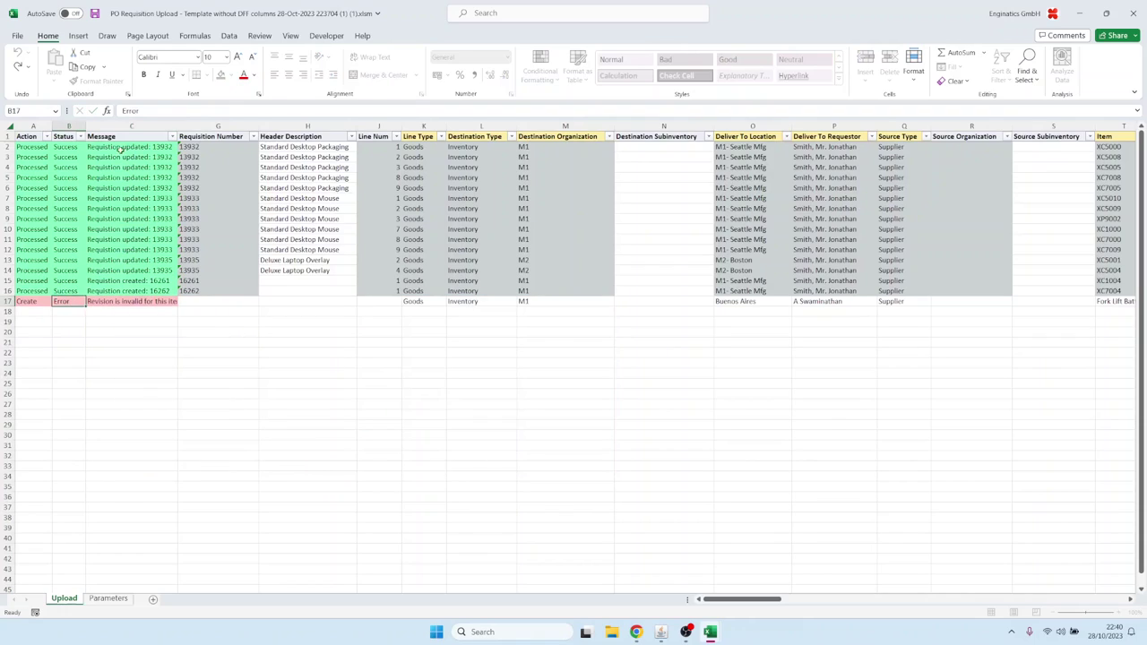
pyautogui.click(126, 250)
pyautogui.click(165, 283)
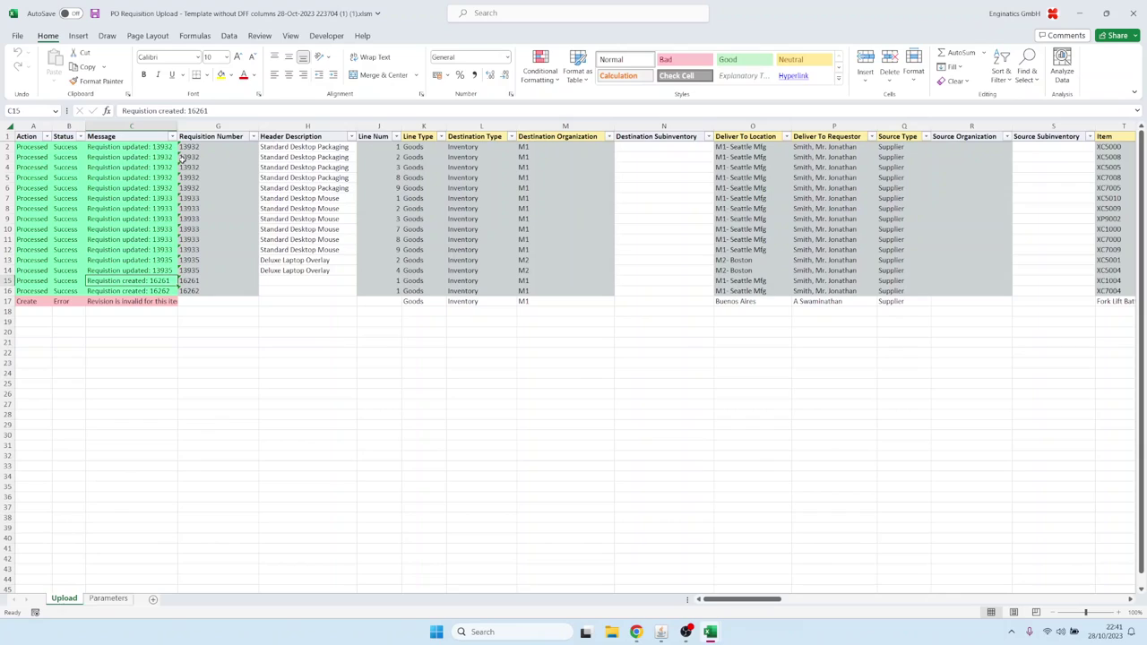
pyautogui.click(213, 110)
pyautogui.click(152, 290)
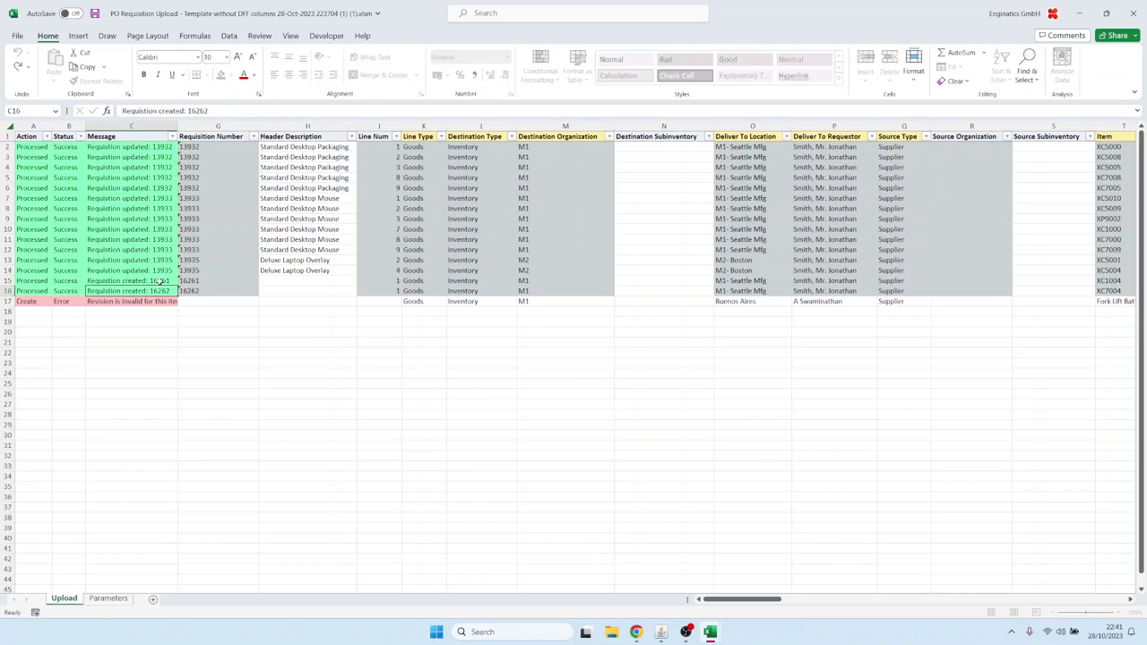
pyautogui.press('Up')
pyautogui.doubleClick(198, 111)
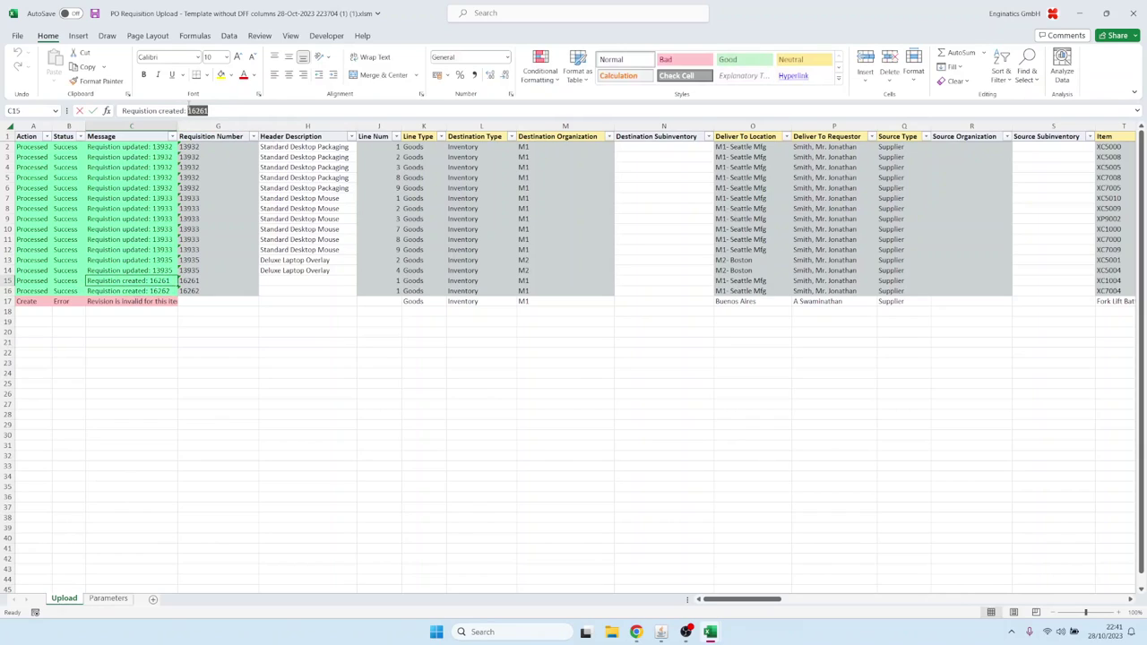
pyautogui.click(307, 220)
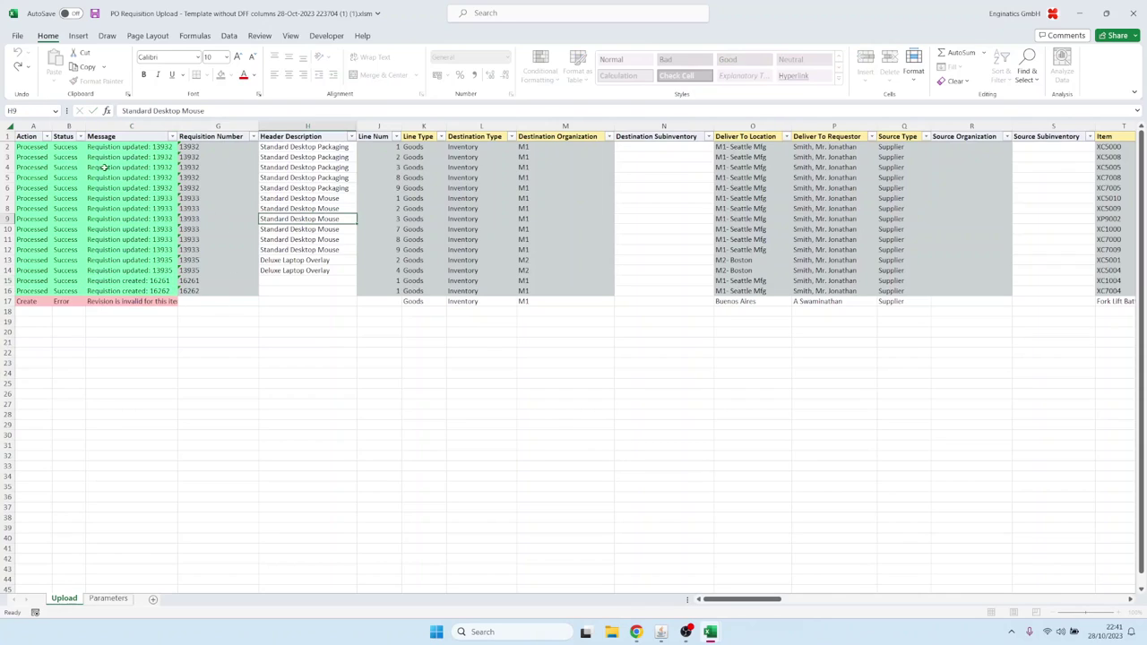
pyautogui.hotkey('ctrl', 'Home')
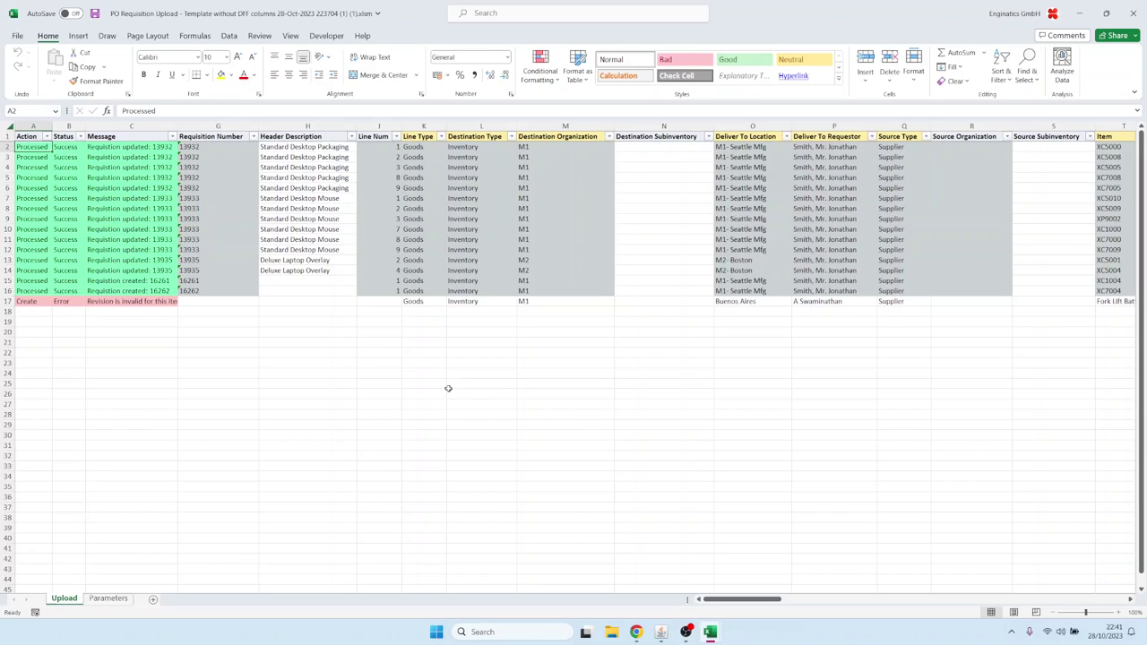
# Step: Switch to Oracle Applications, open the report setup and its Import dialog, view the available import sources, and close both windows
pyautogui.click(661, 634)
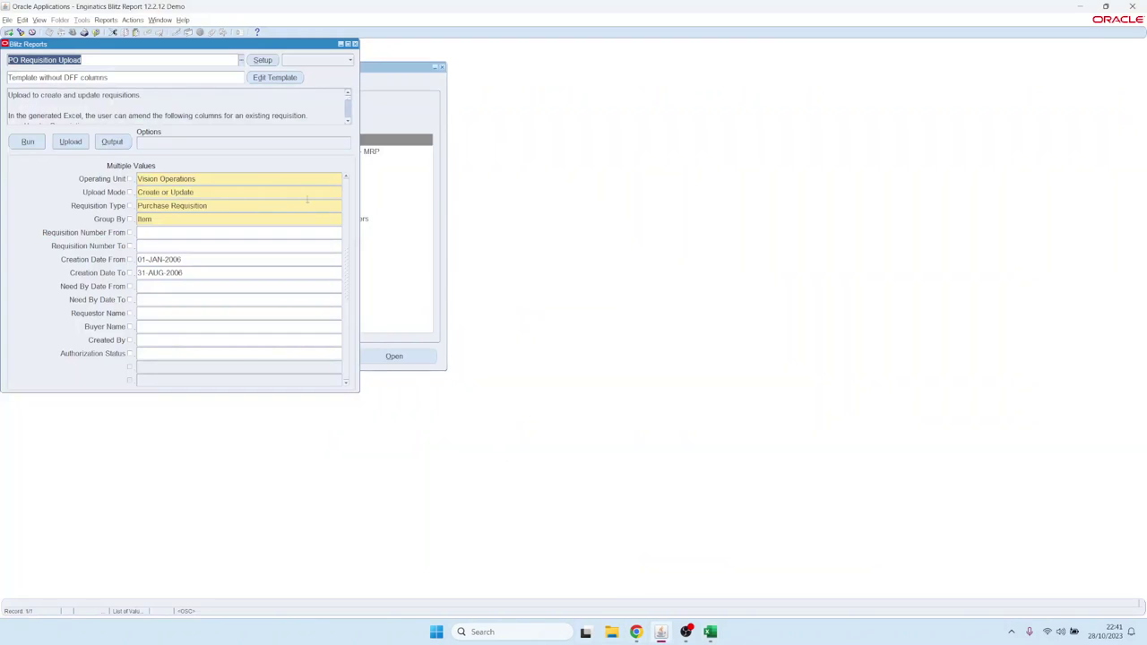
pyautogui.click(256, 60)
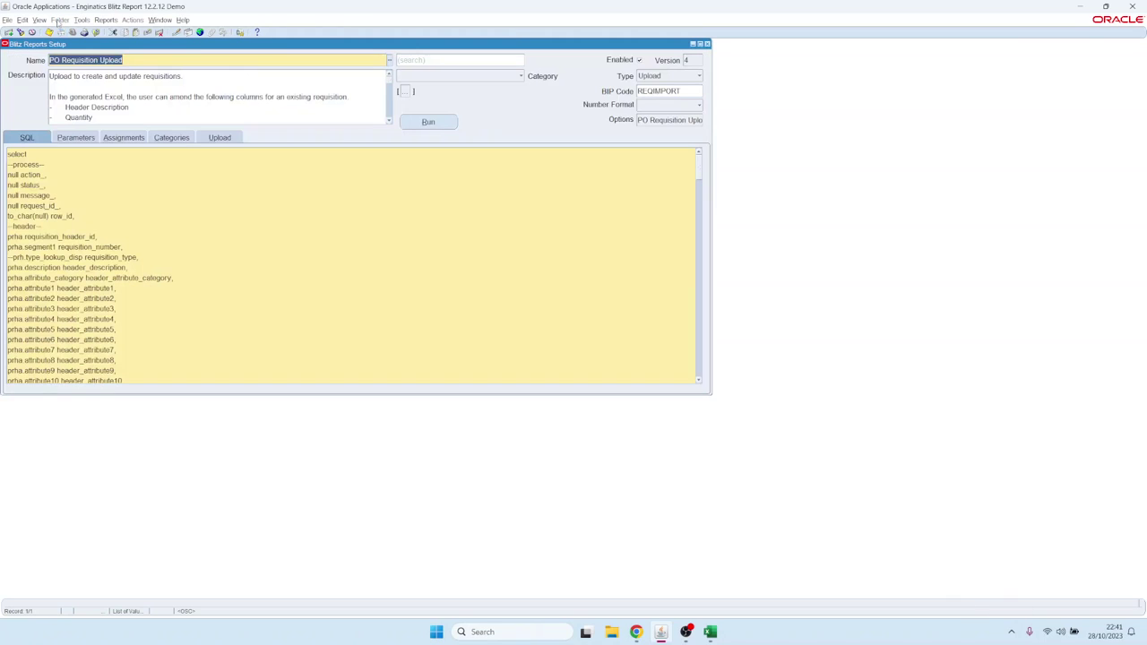
pyautogui.click(81, 19)
pyautogui.click(86, 96)
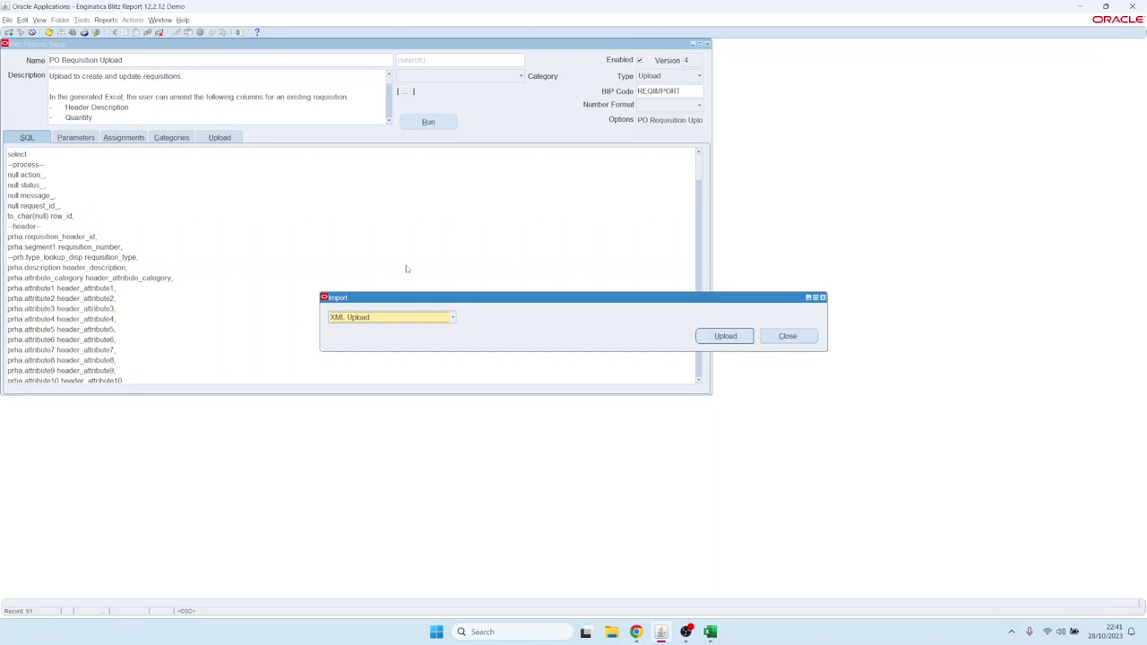
pyautogui.click(417, 319)
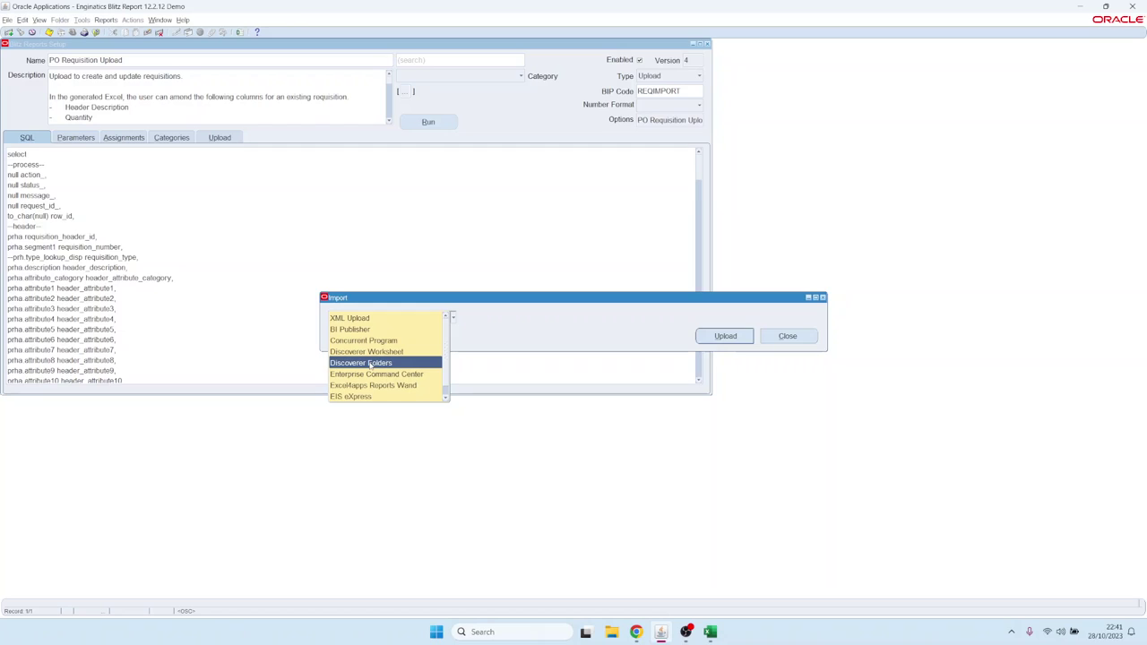
pyautogui.click(787, 337)
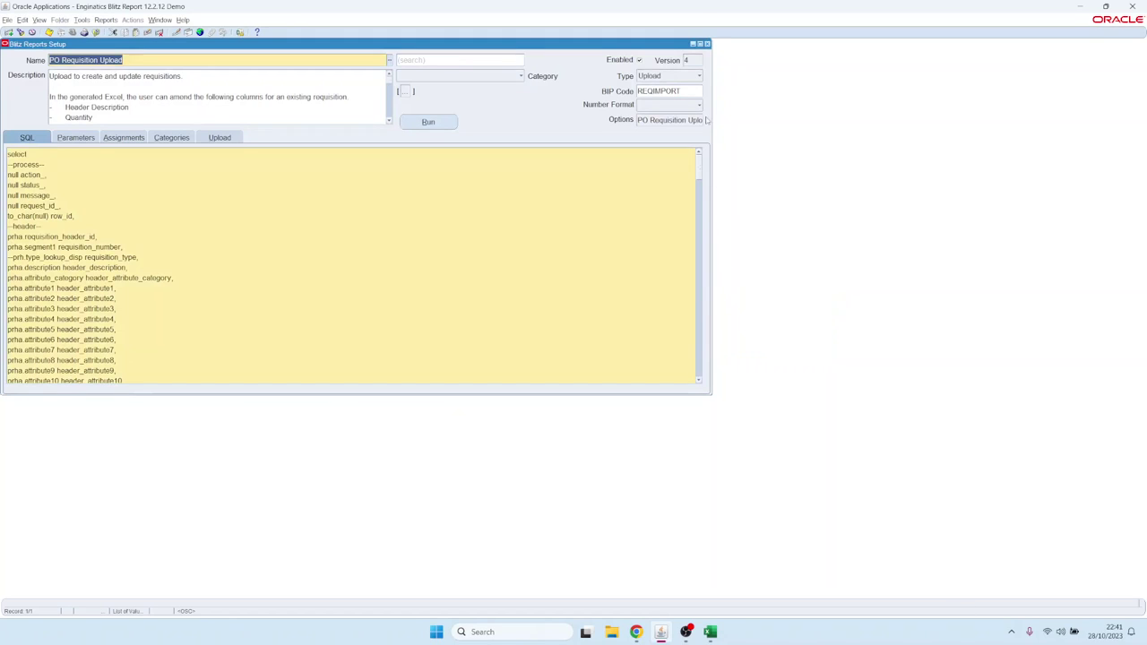
pyautogui.click(707, 43)
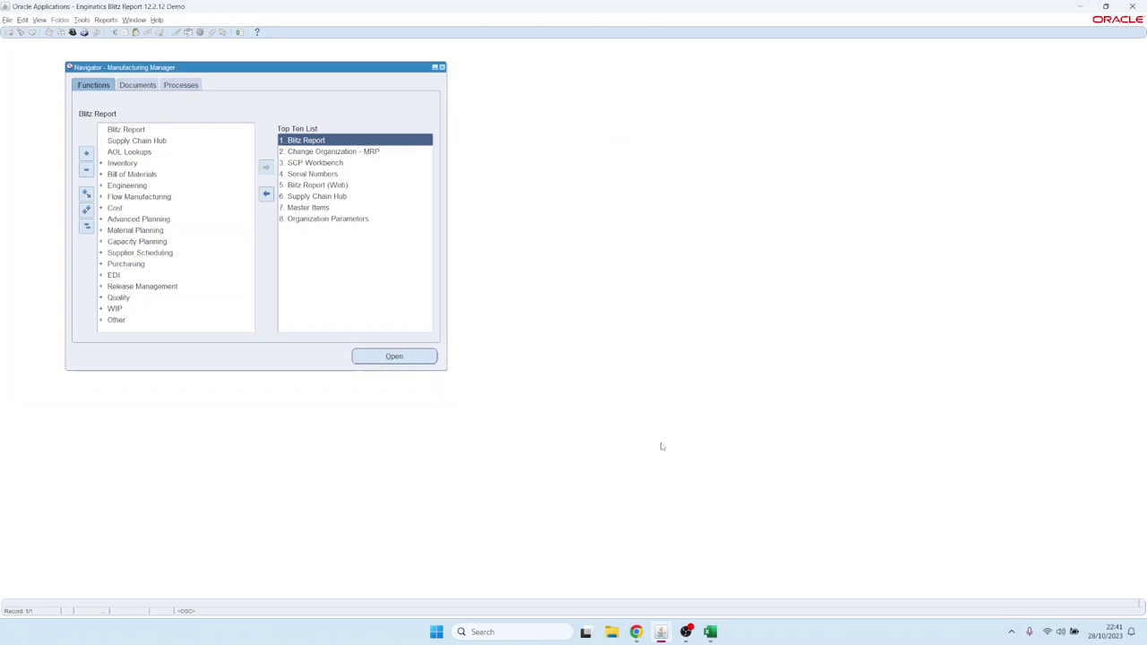
pyautogui.moveTo(637, 633)
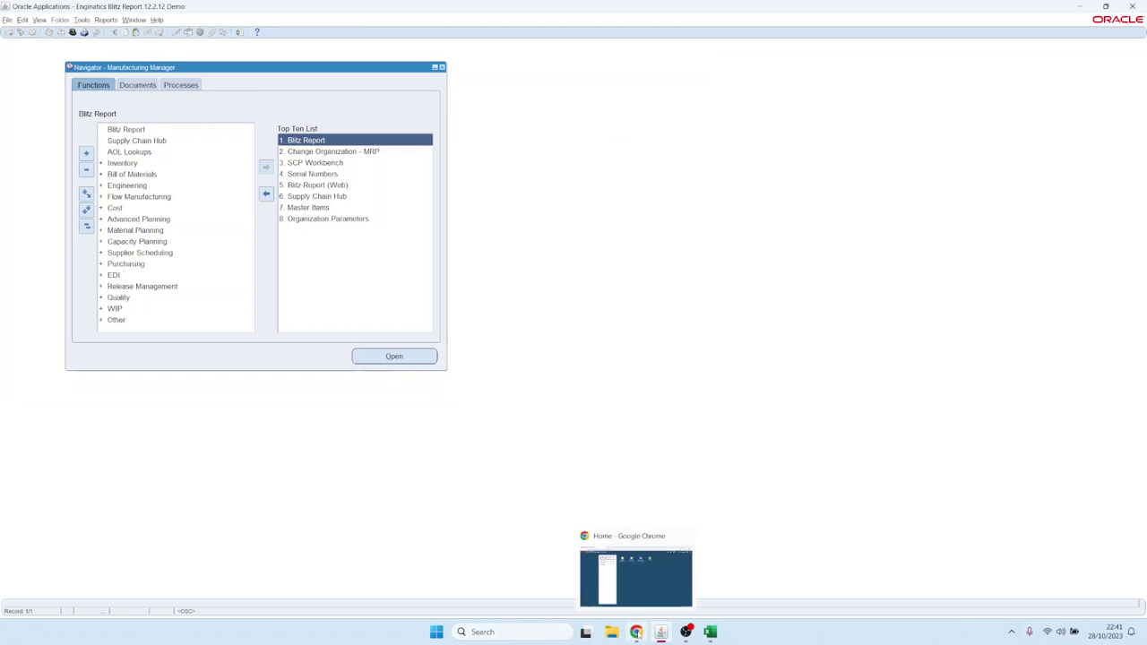